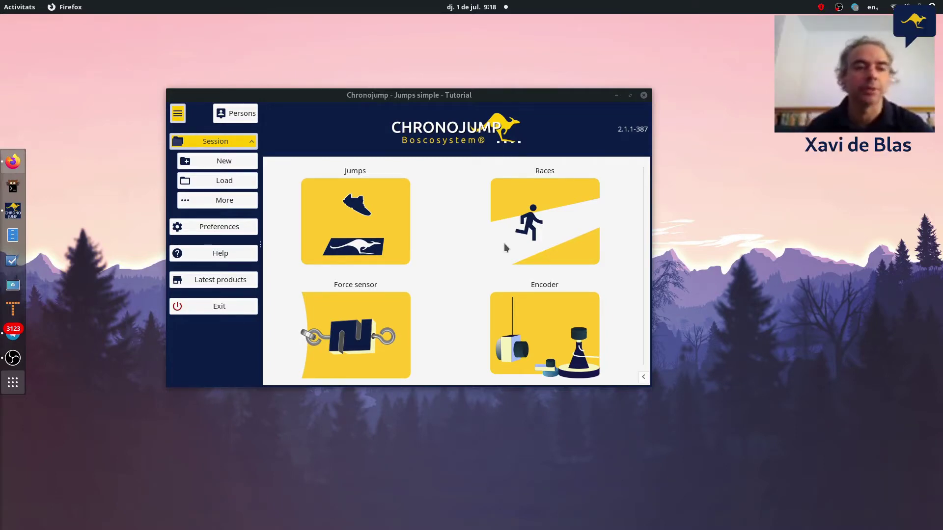
- Browse the saved sessions, filter by the Blanquerna tag and clear it, then load Proves galga
click(526, 210)
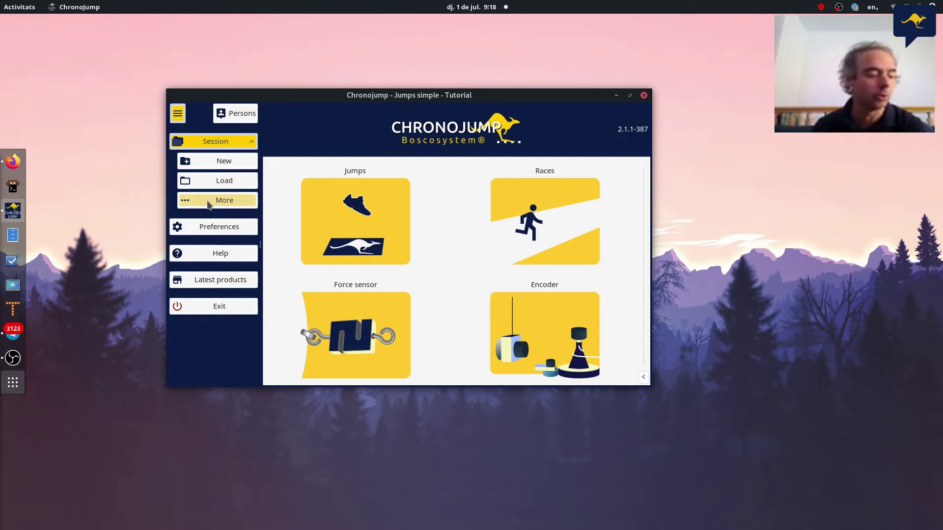
click(207, 181)
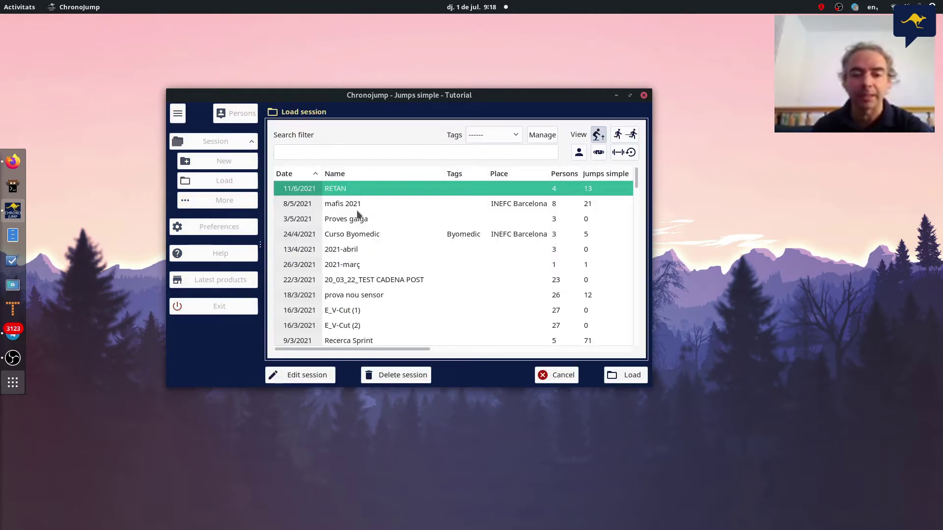
scroll(358, 214, down, 15)
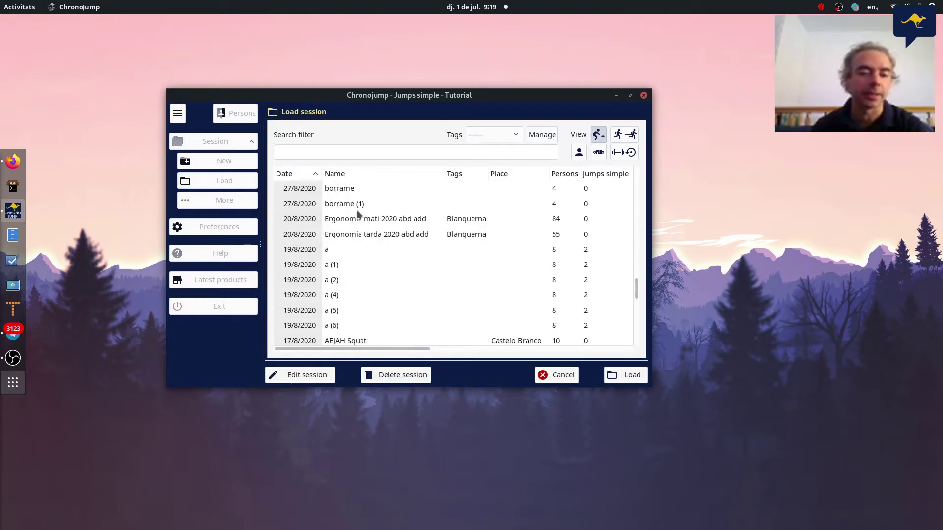
scroll(356, 211, down, 10)
scroll(356, 210, up, 3)
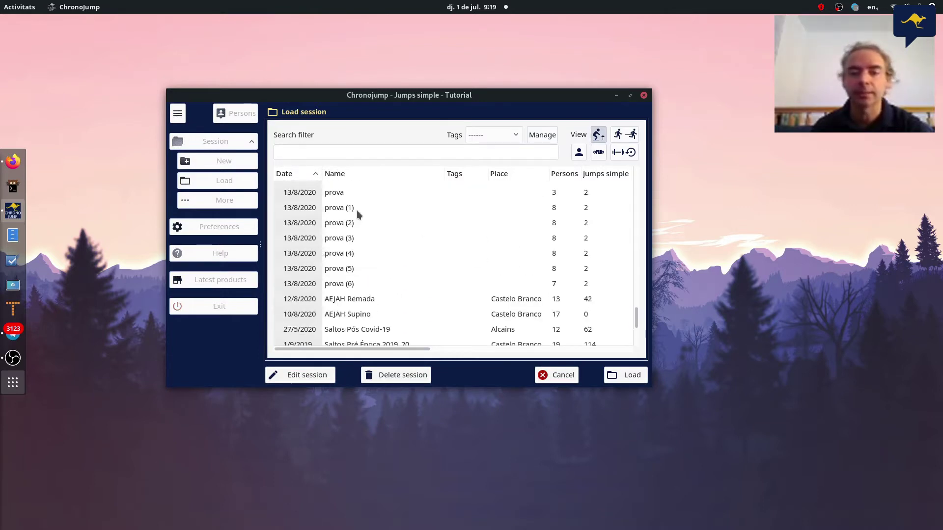
scroll(357, 210, up, 5)
click(518, 133)
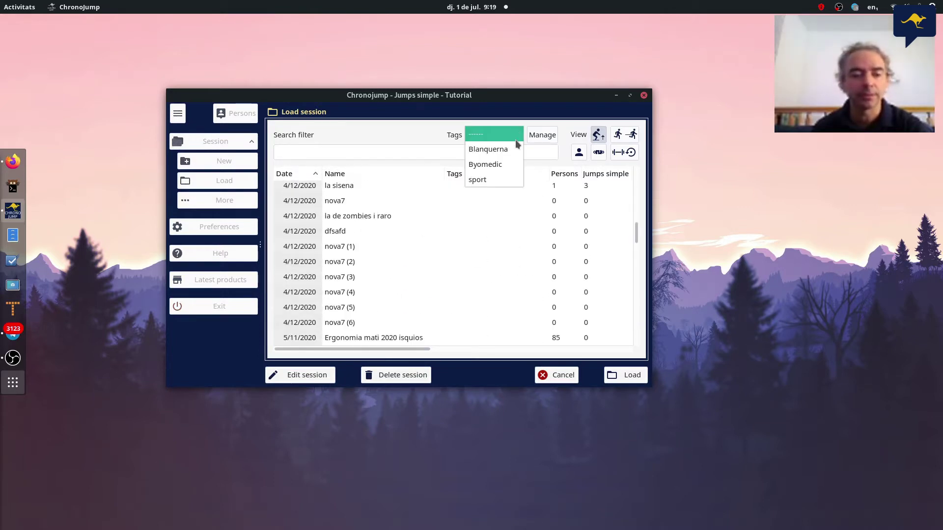
click(507, 148)
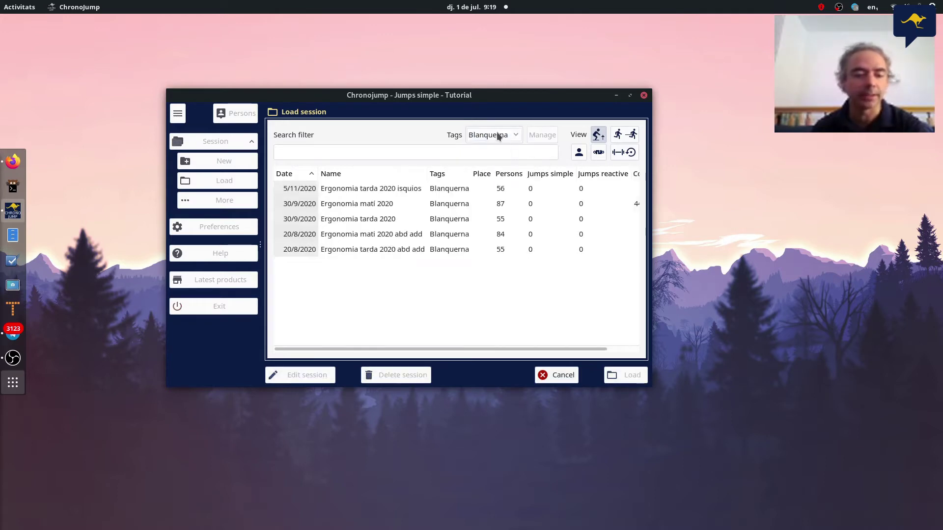
click(497, 134)
click(494, 118)
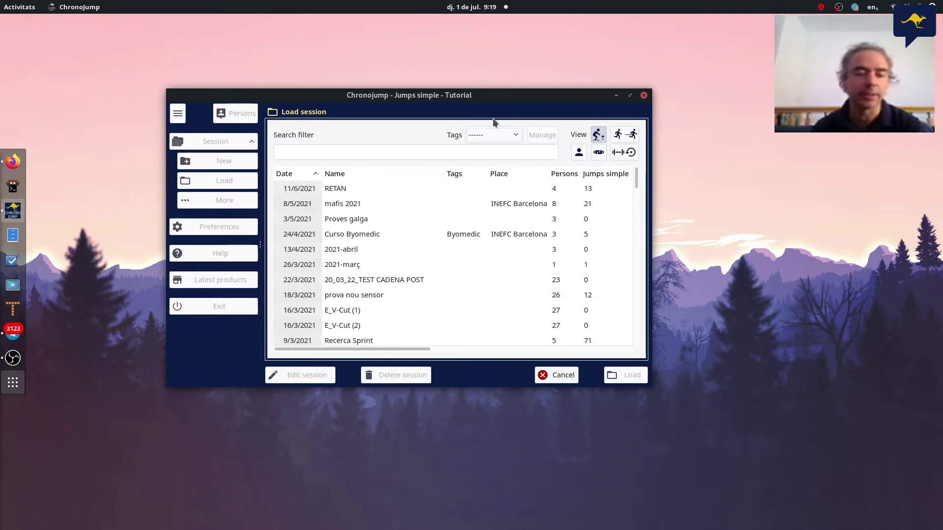
click(347, 222)
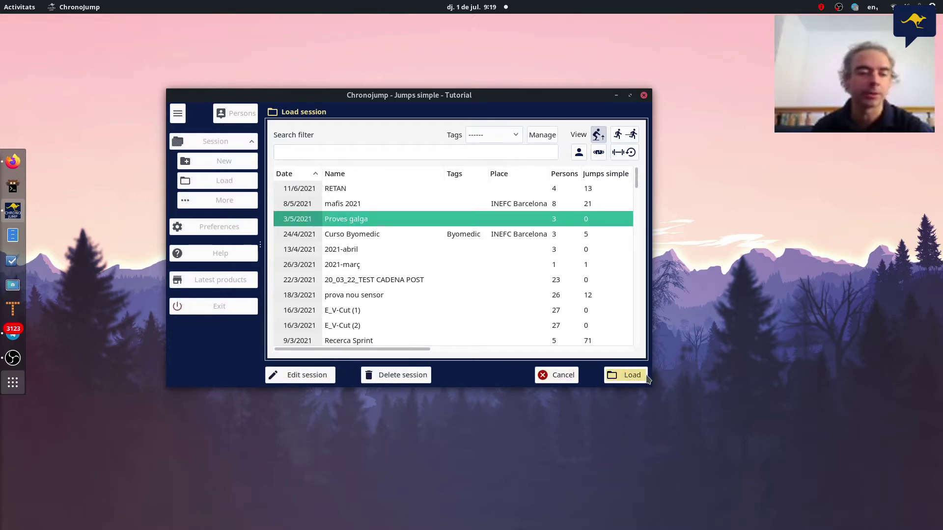
click(617, 375)
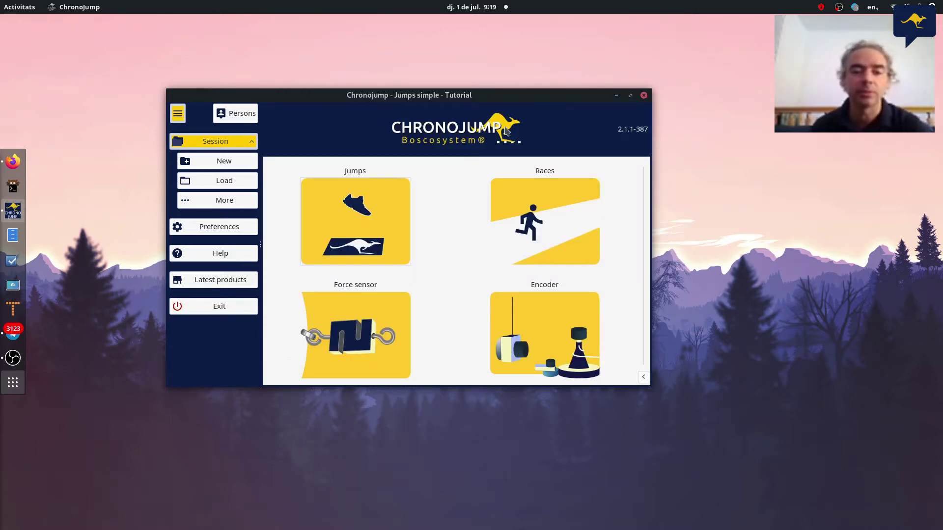
- Preview the simple jump and force sensor capture screens, returning to the test types each time
click(342, 194)
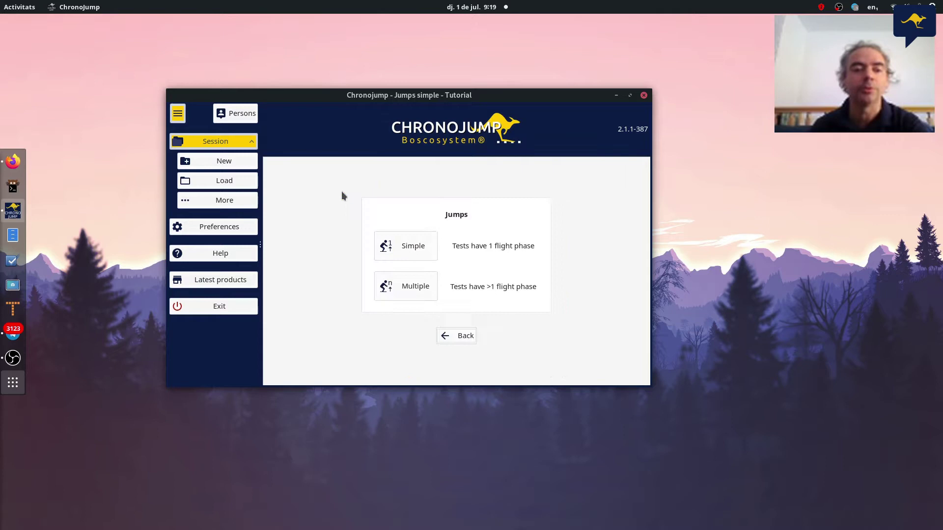
click(399, 247)
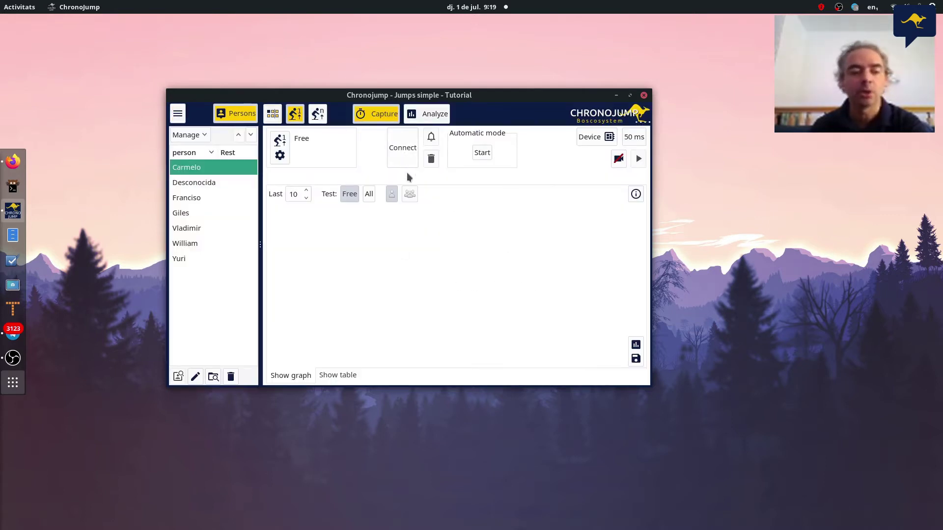
click(273, 114)
click(362, 298)
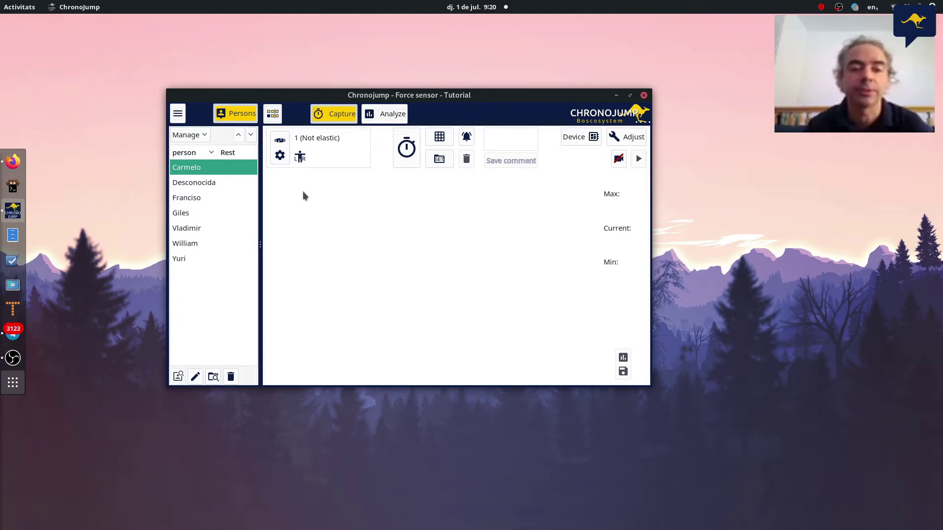
click(274, 116)
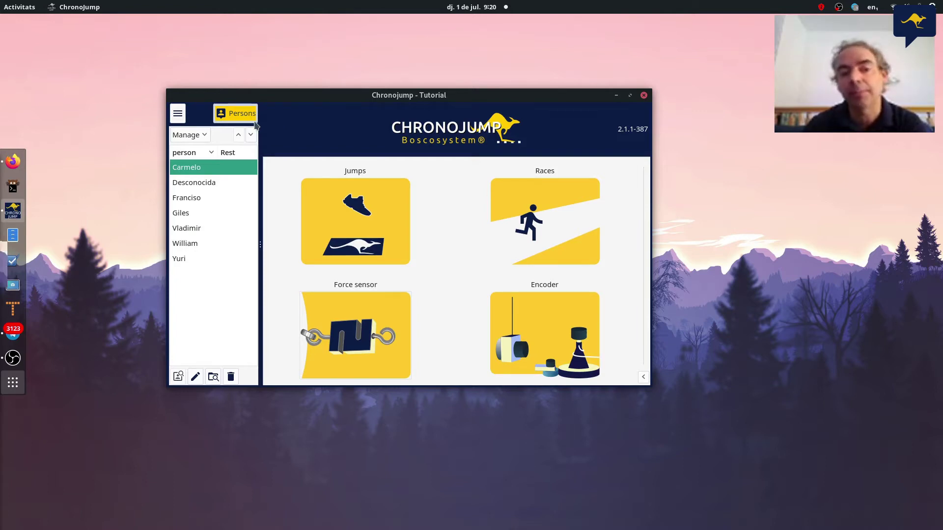
- Back up all Chronojump data to the home folder, then reopen the session's More options
click(176, 114)
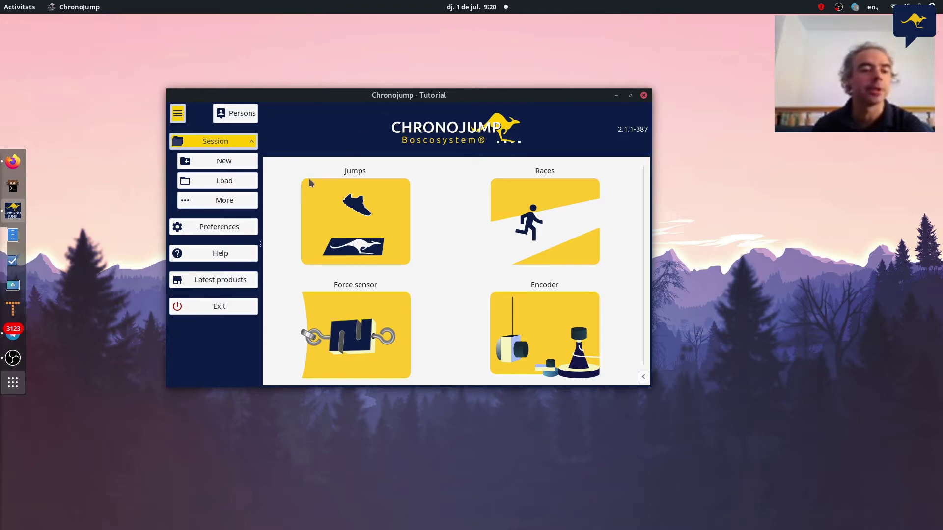
click(229, 201)
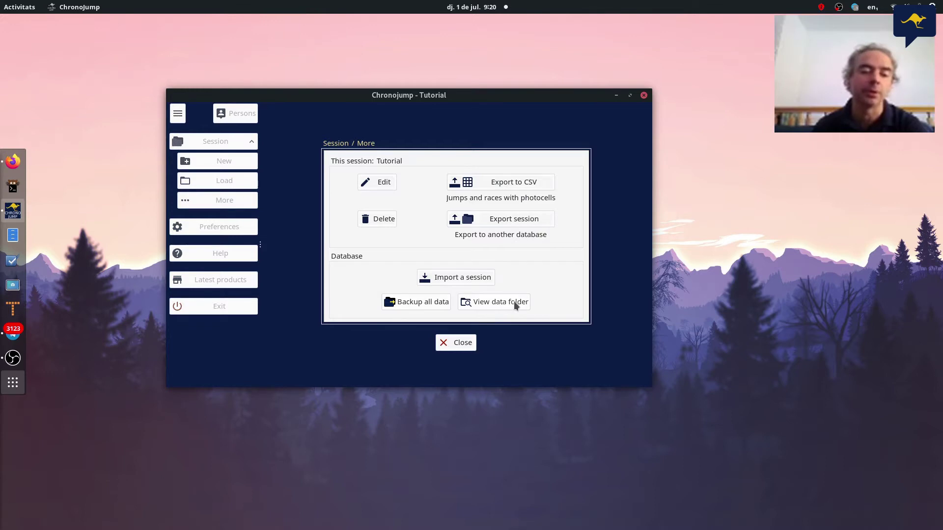
click(428, 301)
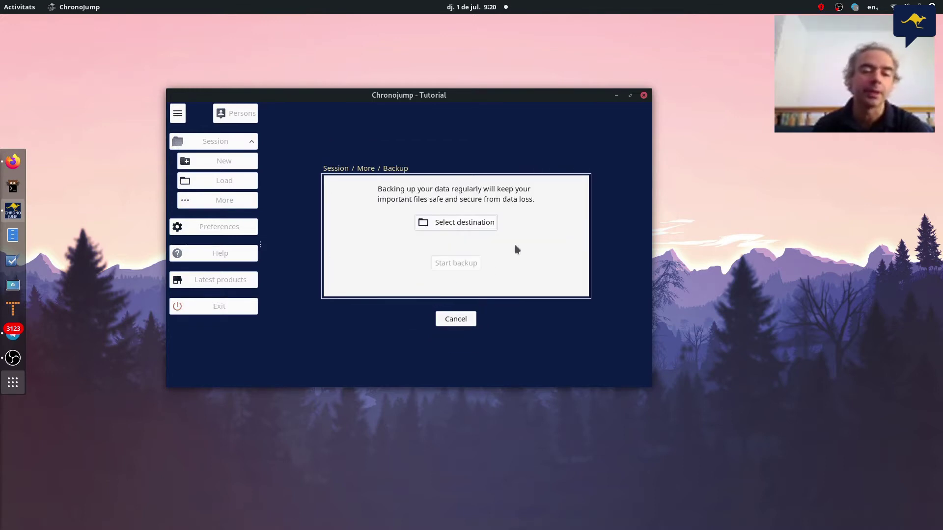
click(479, 222)
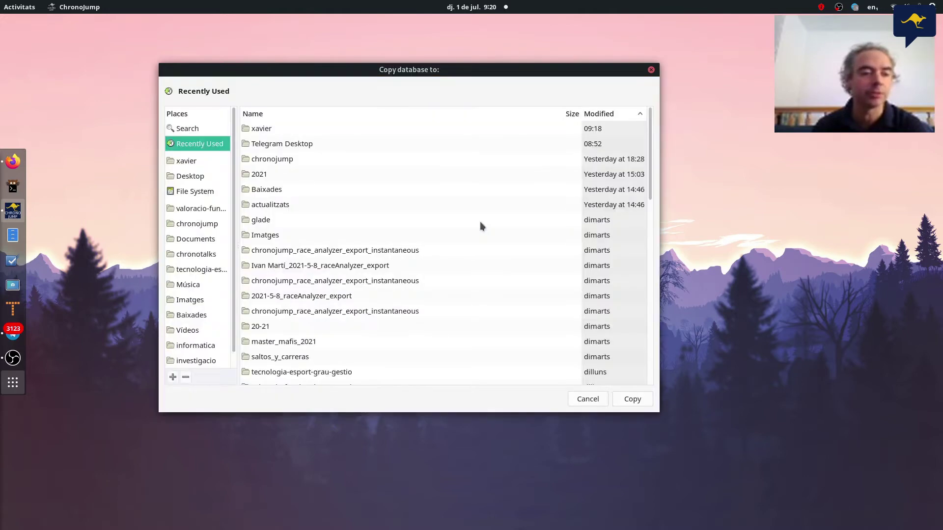
click(259, 129)
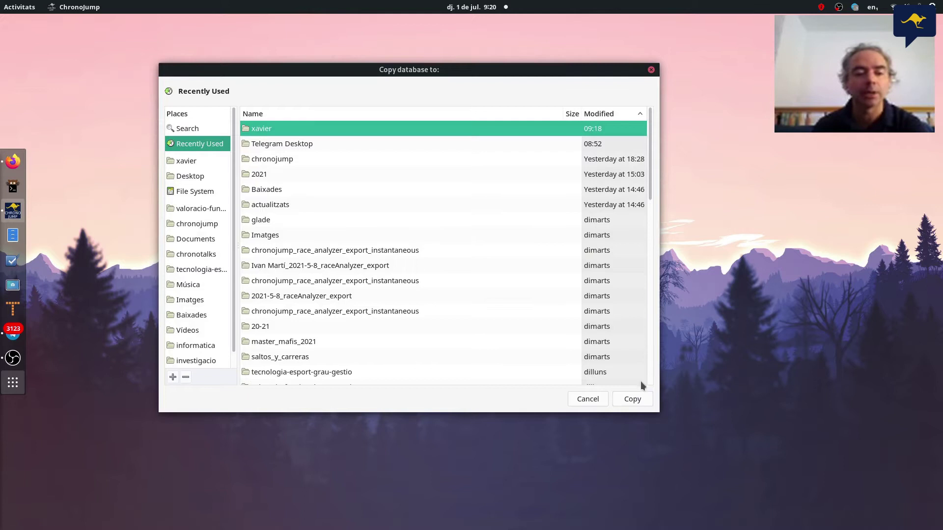
click(633, 399)
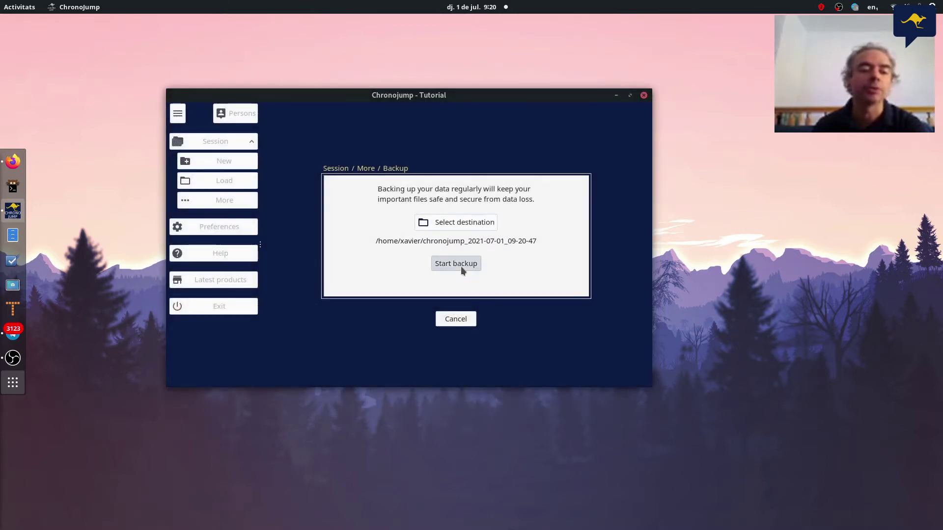
click(461, 267)
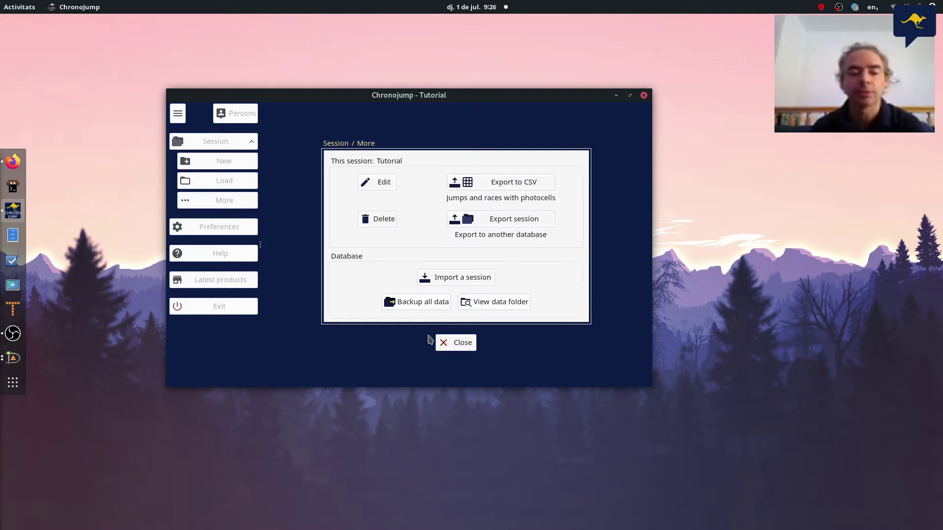
click(456, 345)
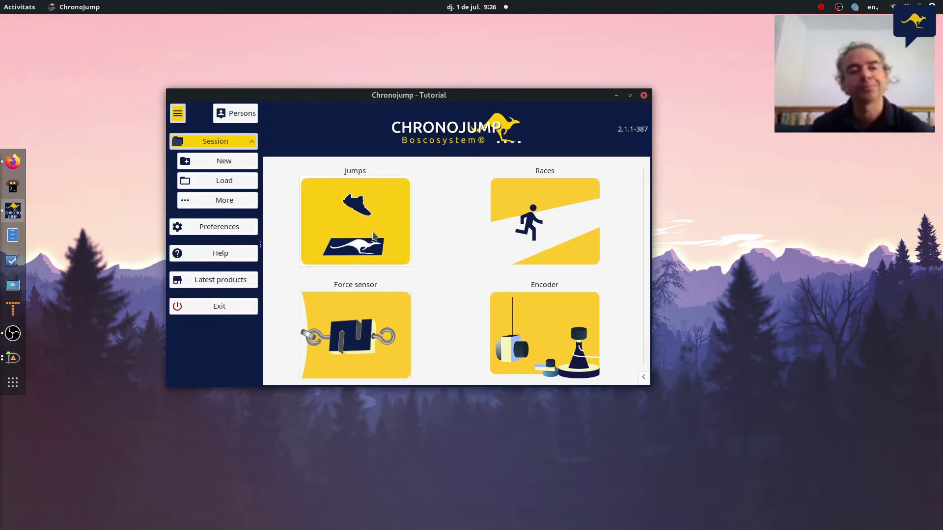
click(241, 201)
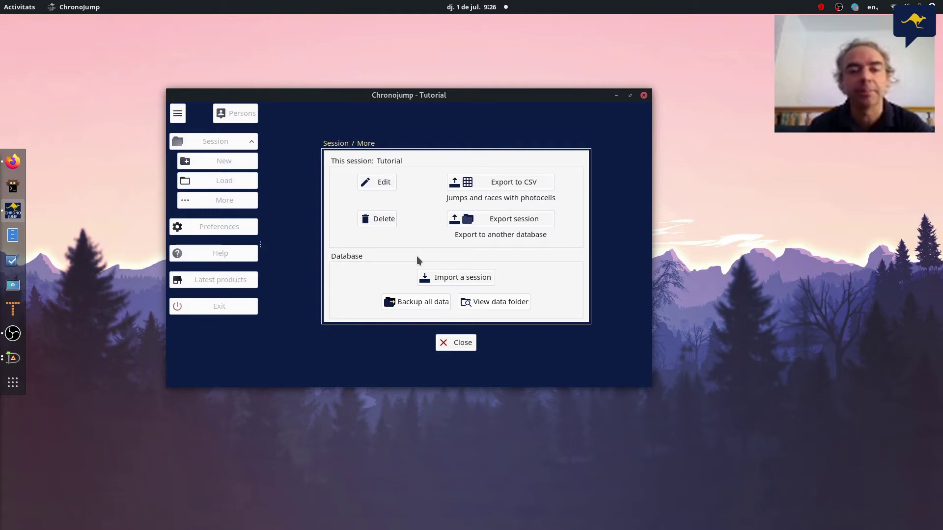
- View the data folder in Files down to forceSensor/28, go back up, and close Files
click(514, 300)
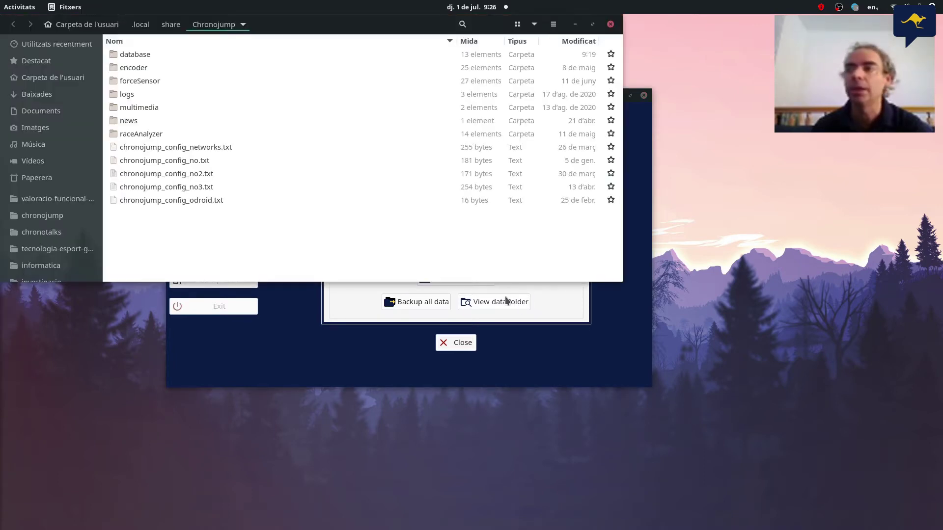
drag(359, 22, 445, 93)
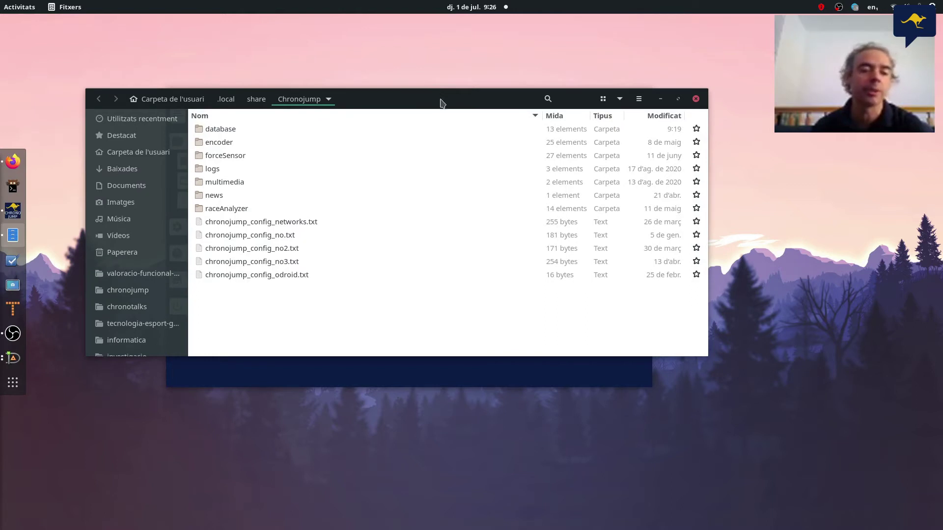
double_click(237, 151)
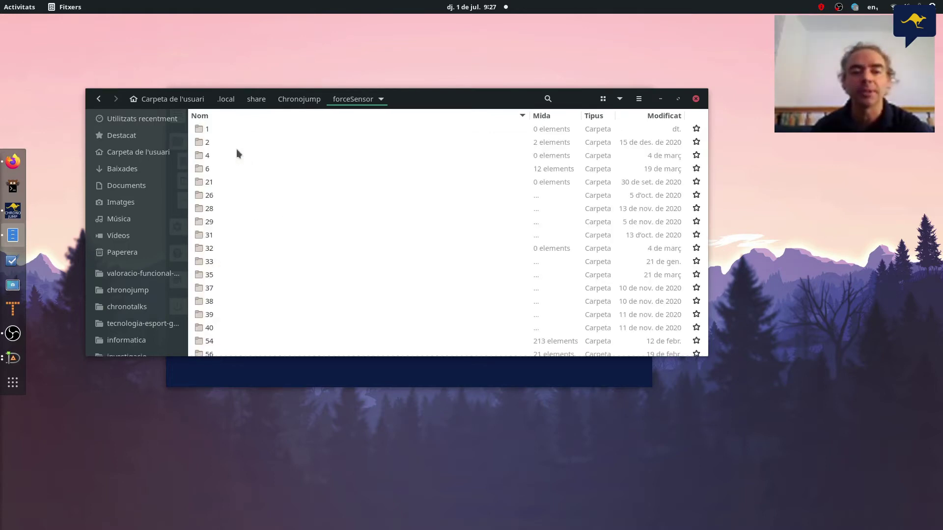
double_click(237, 150)
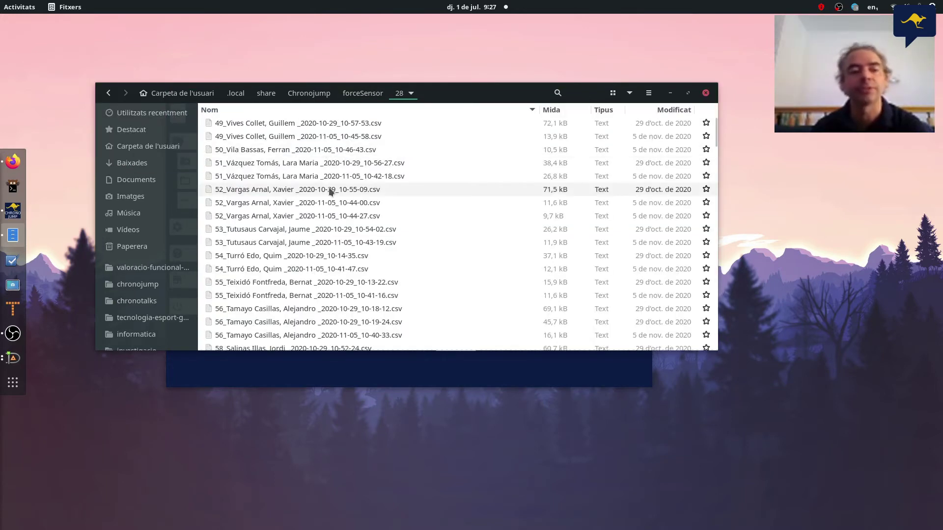
scroll(329, 187, down, 20)
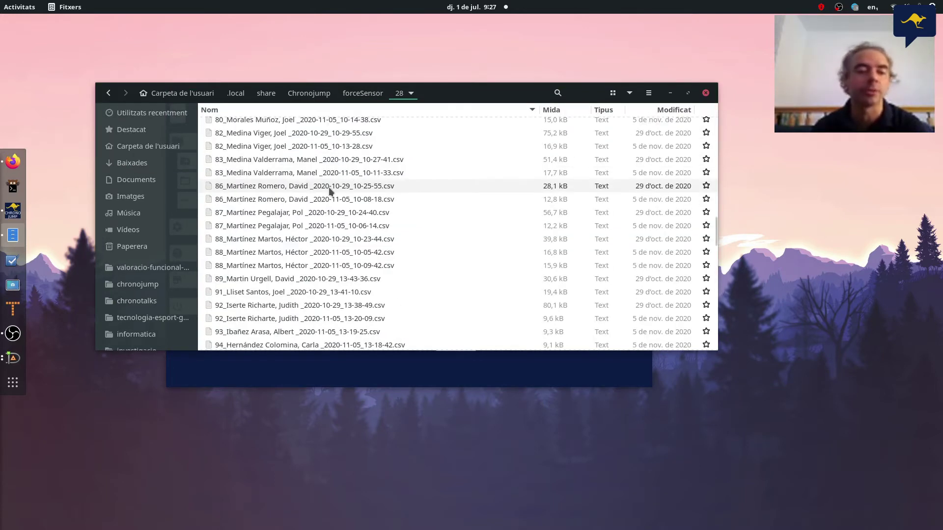
click(361, 94)
key(alt+Up)
click(705, 92)
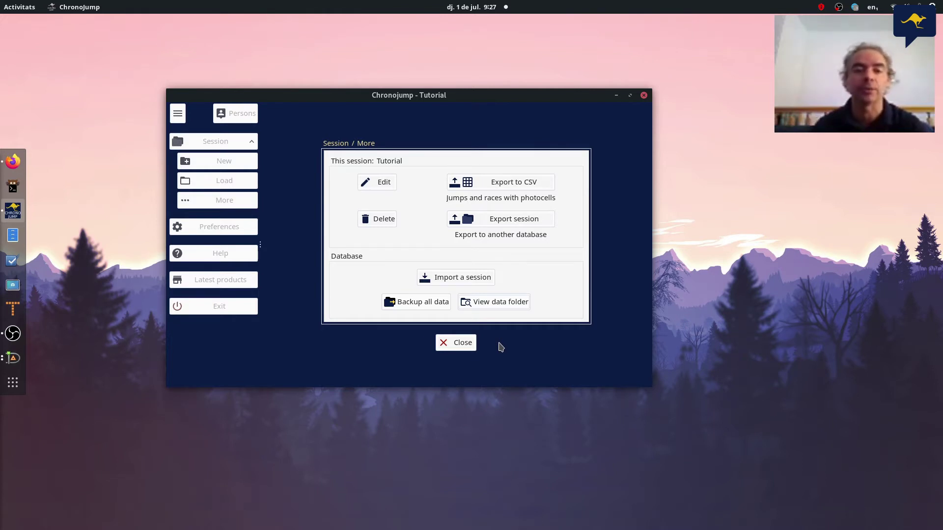
- Close the session options and switch to the Dia database diagram window
click(470, 343)
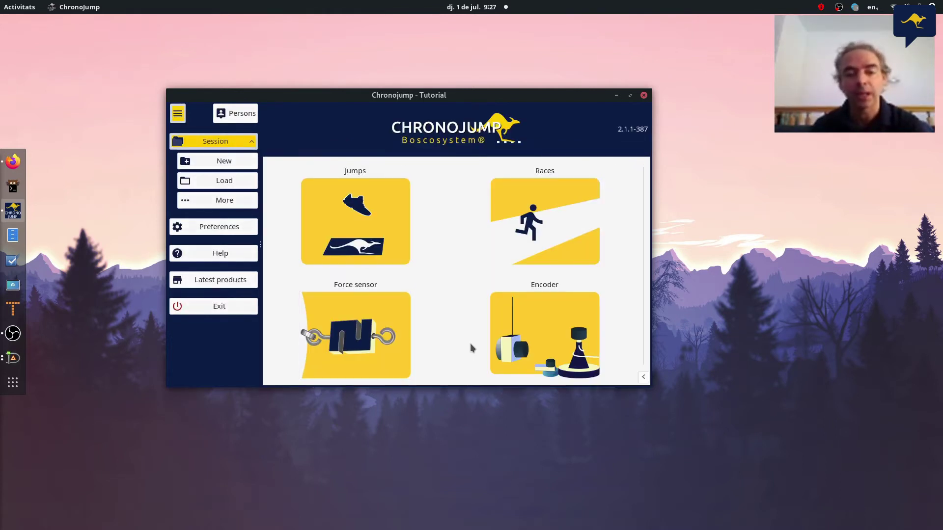
key(super)
click(567, 294)
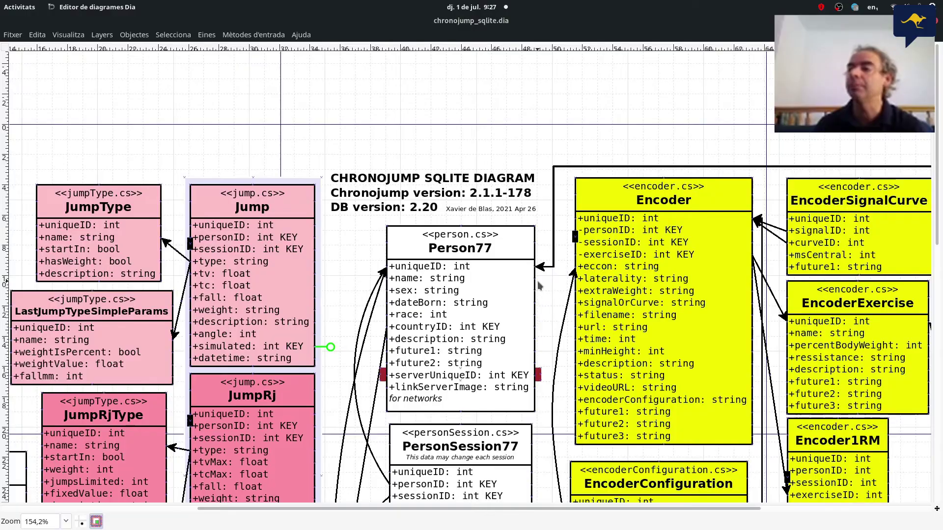
- Scroll around the chronojump_sqlite.dia schema to inspect its tables
scroll(537, 252, down, 4)
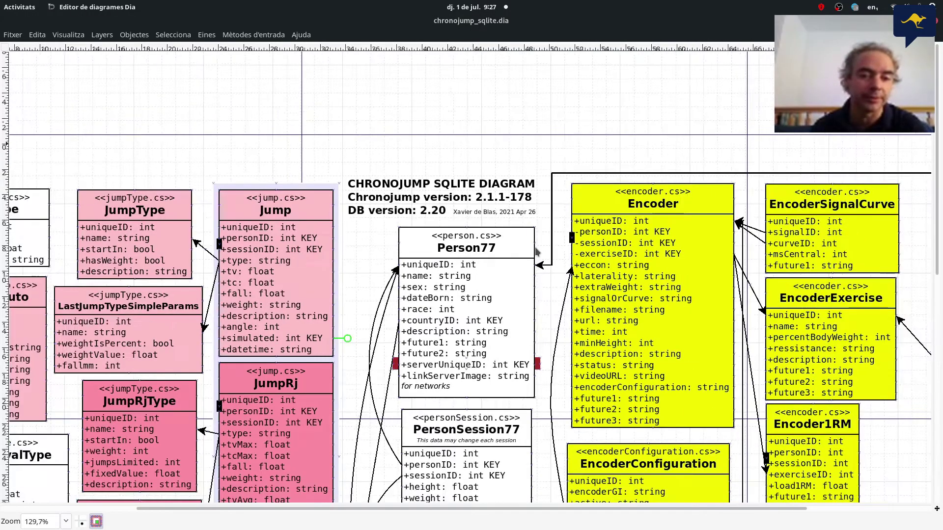
scroll(537, 252, down, 1)
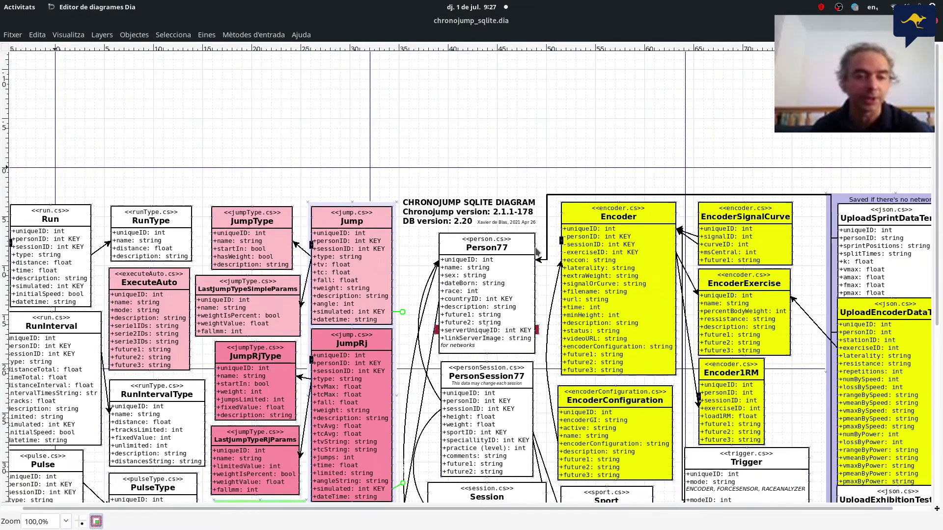
scroll(537, 252, down, 1)
scroll(536, 252, down, 5)
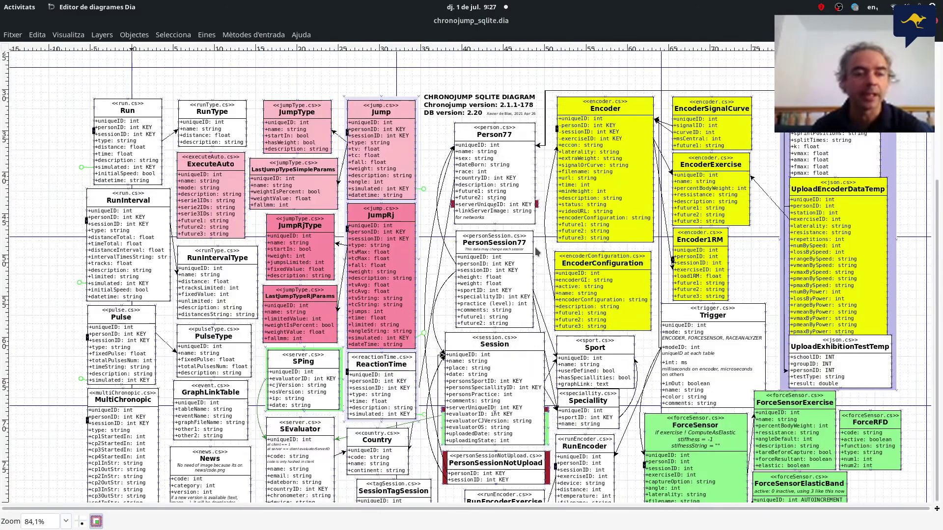
scroll(535, 251, up, 2)
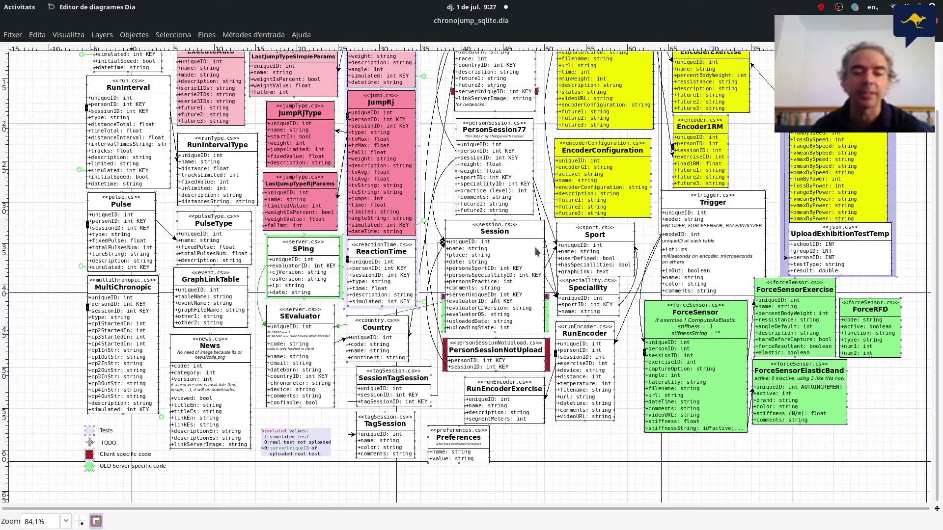
scroll(879, 391, down, 1)
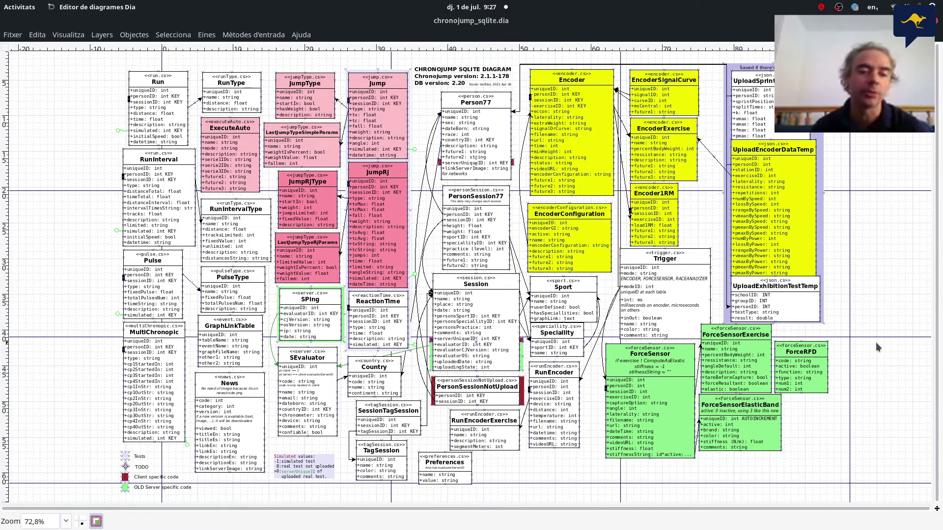
scroll(878, 347, up, 3)
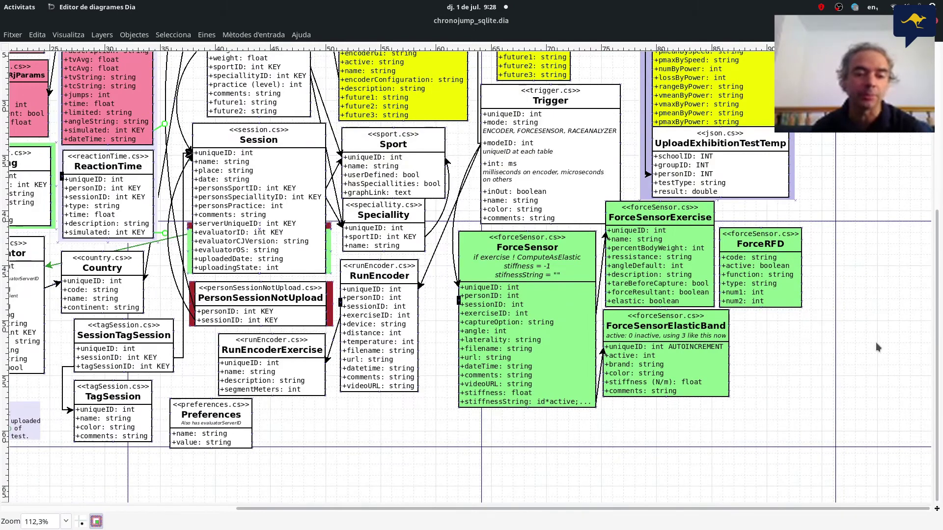
scroll(876, 343, up, 5)
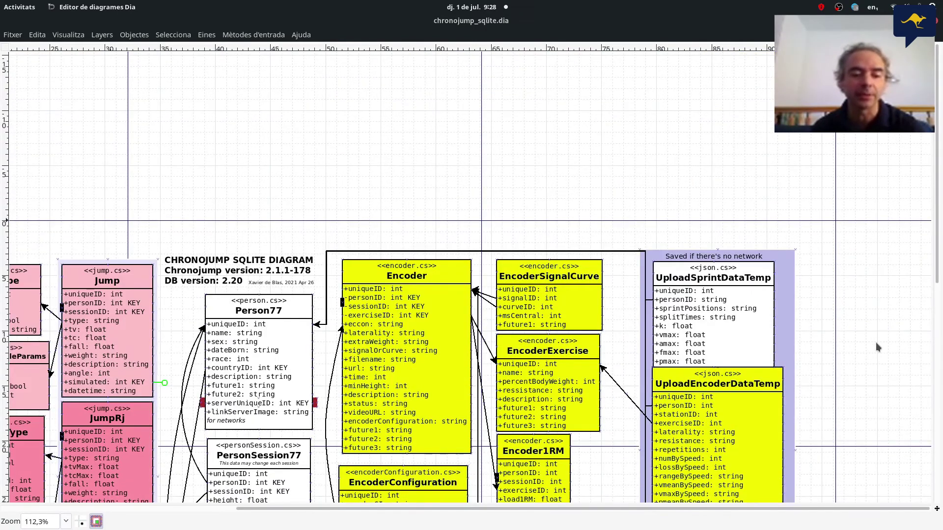
scroll(877, 343, down, 2)
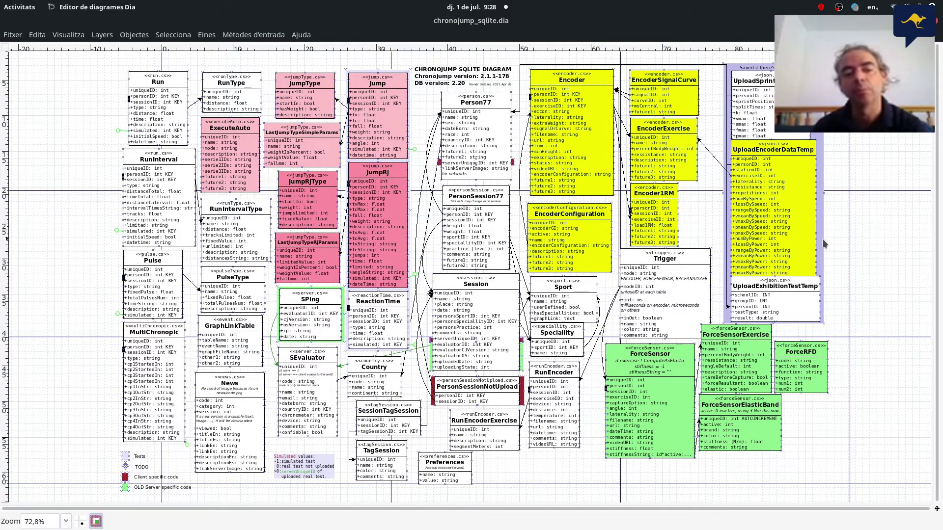
scroll(822, 239, up, 1)
scroll(822, 239, up, 5)
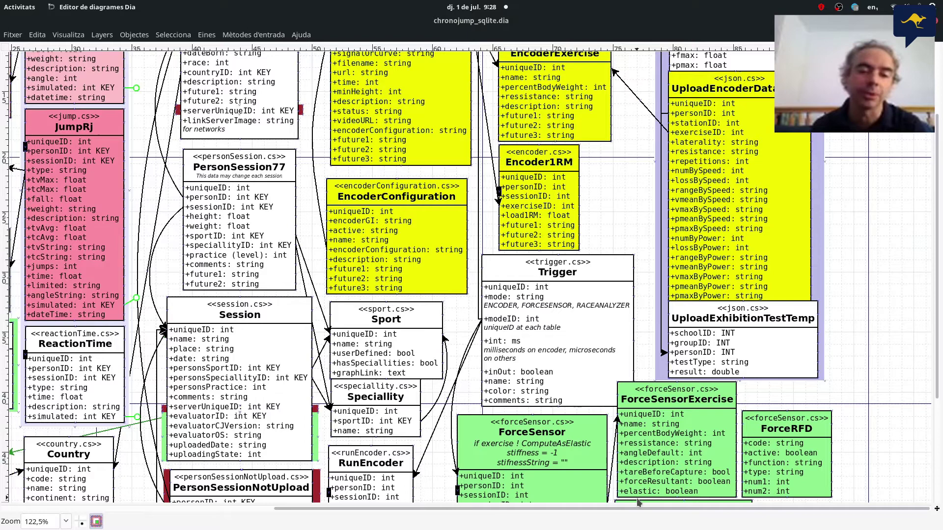
drag(639, 505, 459, 511)
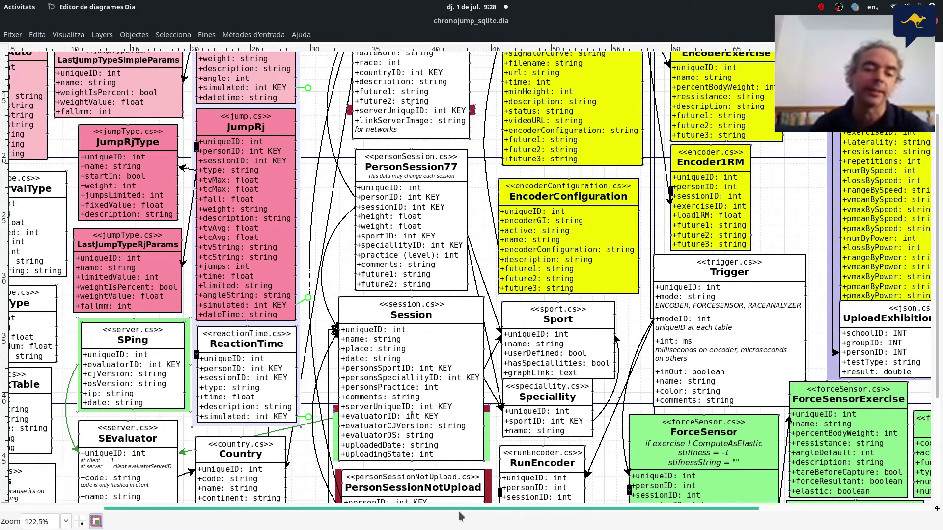
scroll(444, 372, up, 10)
scroll(444, 377, down, 8)
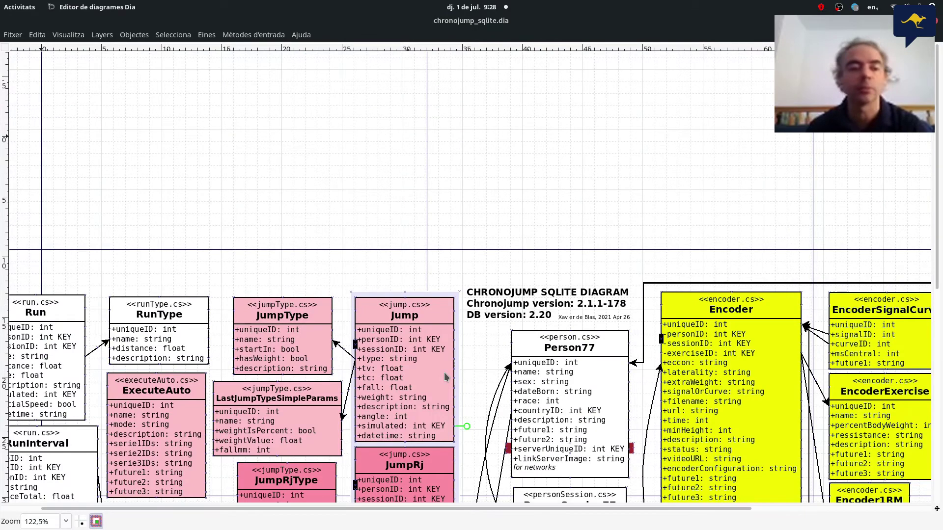
scroll(444, 376, down, 3)
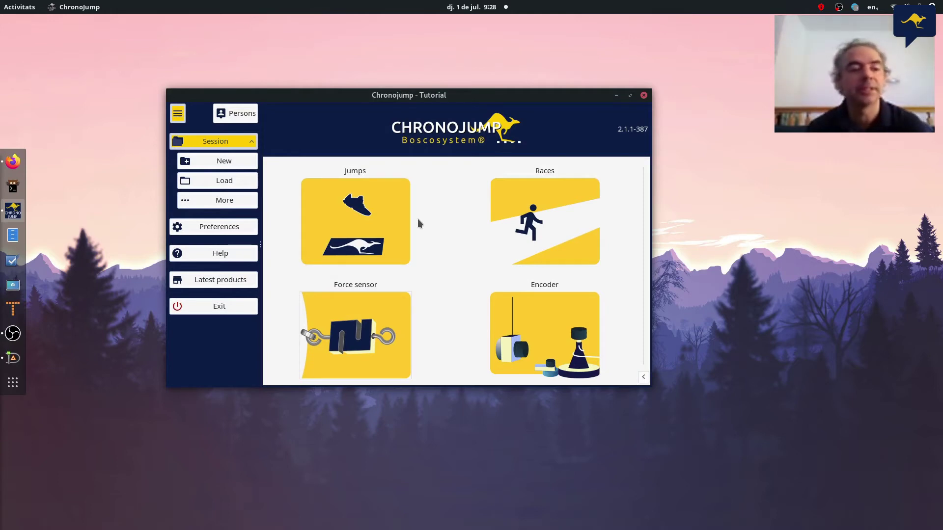
key(super)
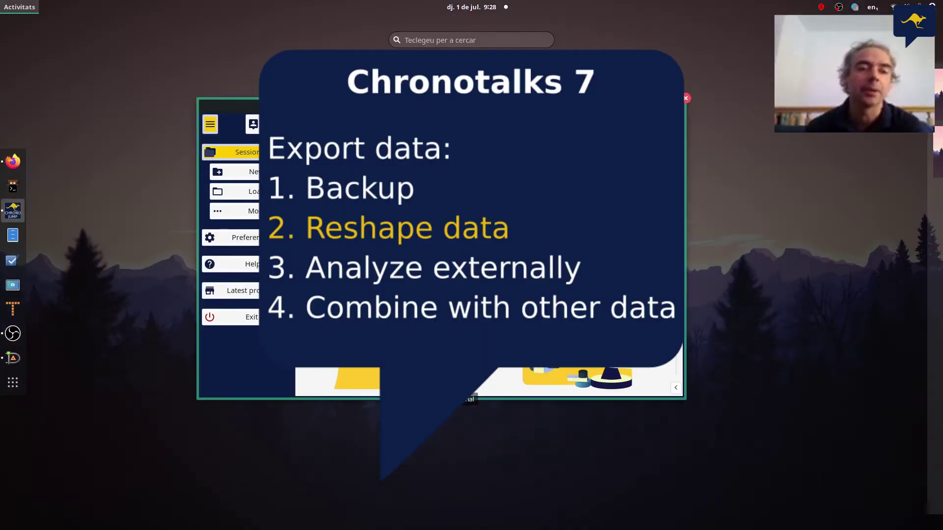
key(super)
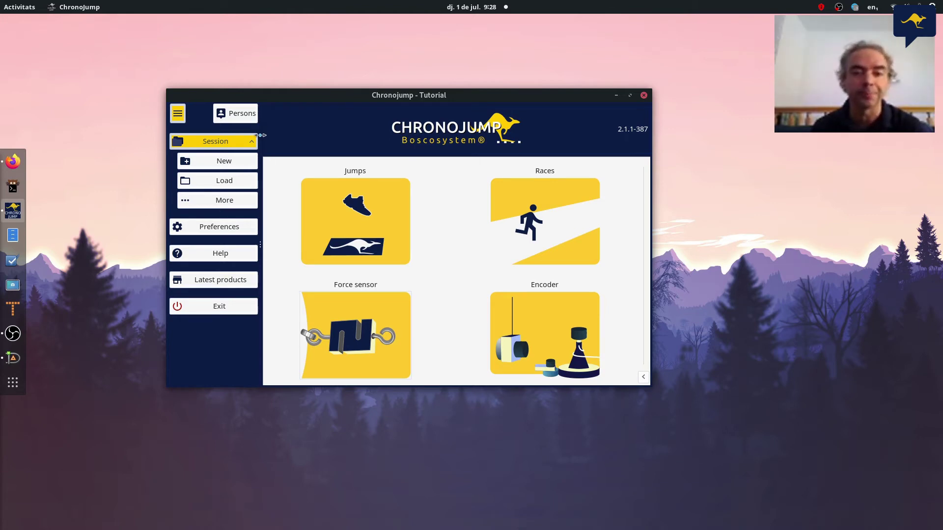
click(233, 211)
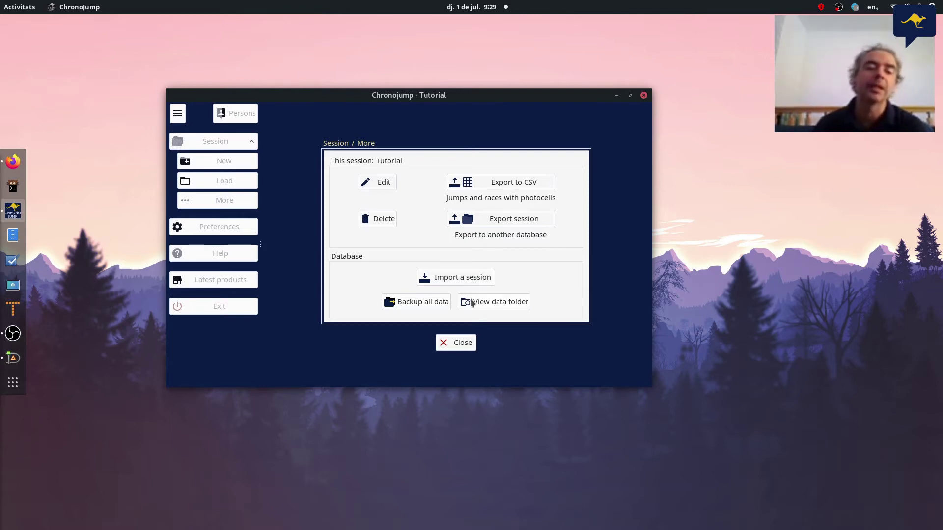
key(Escape)
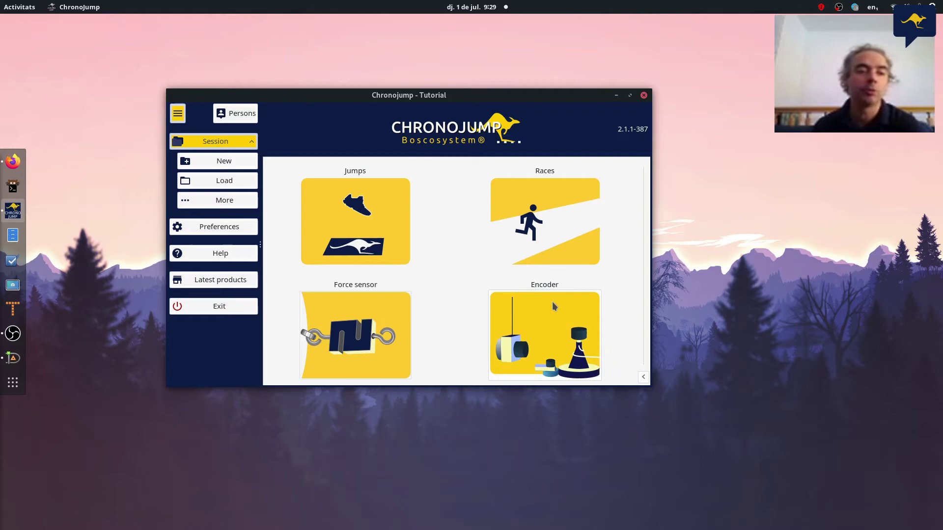
- Run a gravitatory encoder Power/Load analysis on the current session, peaking at 1854.6 W with 98.6 Kg
click(551, 322)
click(422, 241)
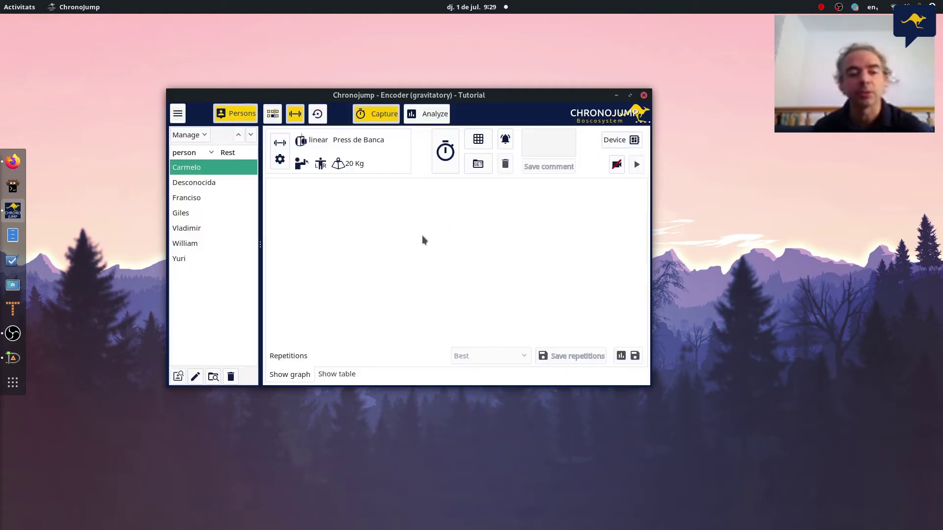
click(423, 115)
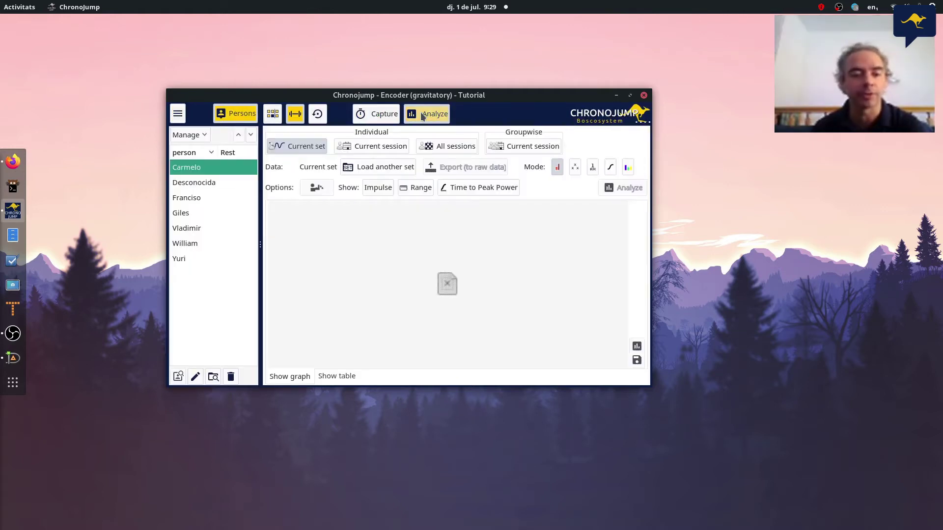
click(575, 167)
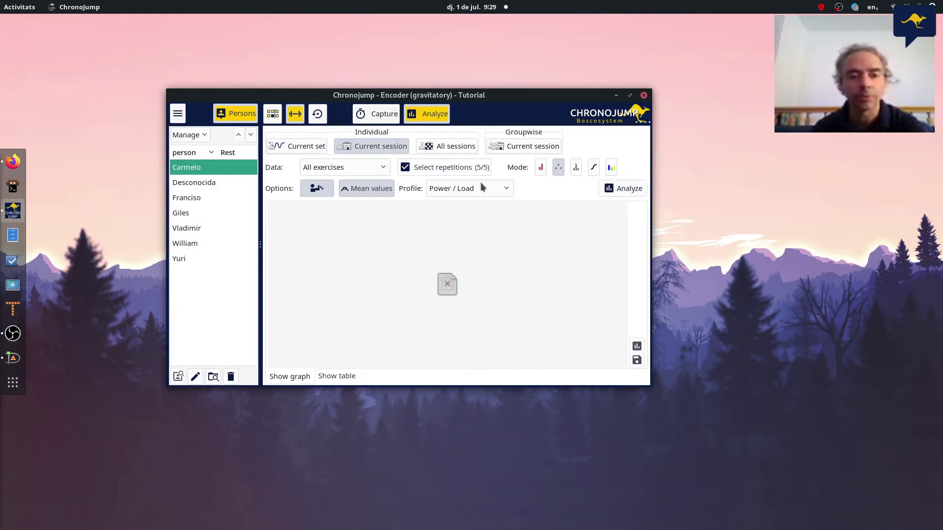
click(631, 189)
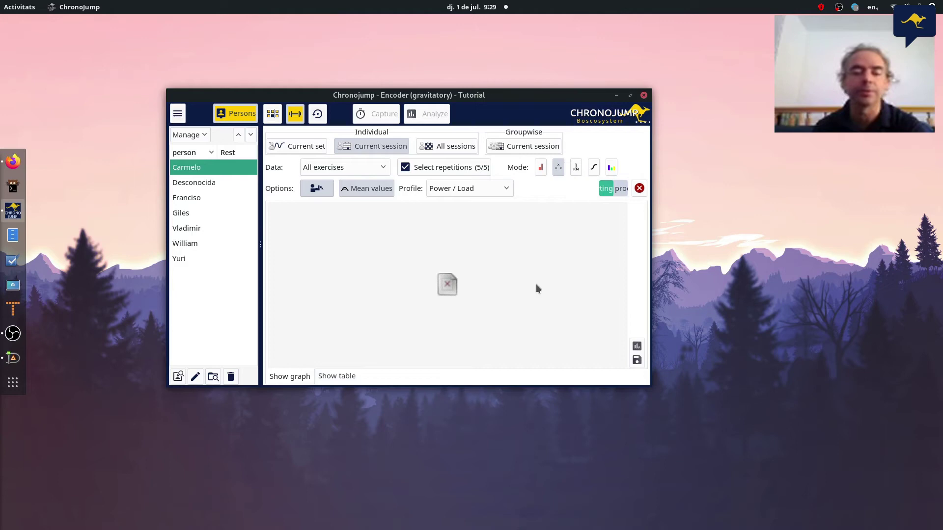
key(alt+Tab)
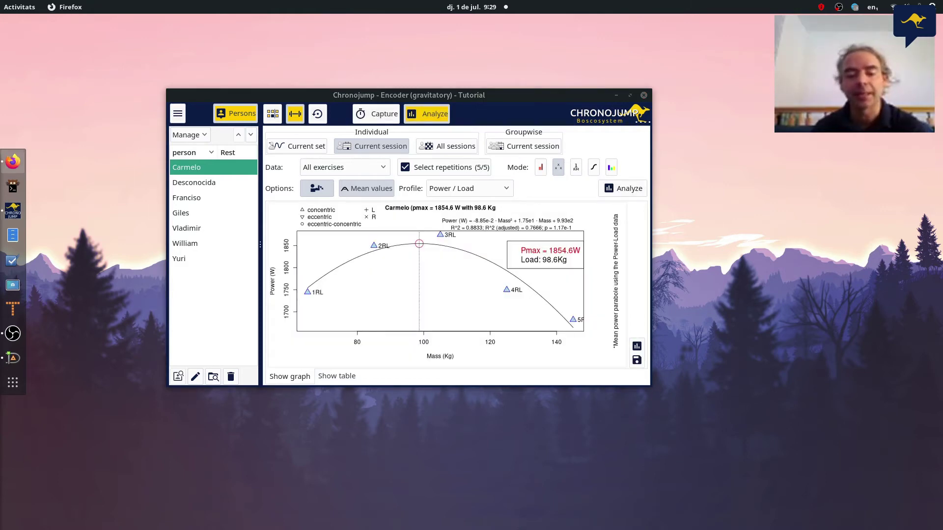
click(381, 98)
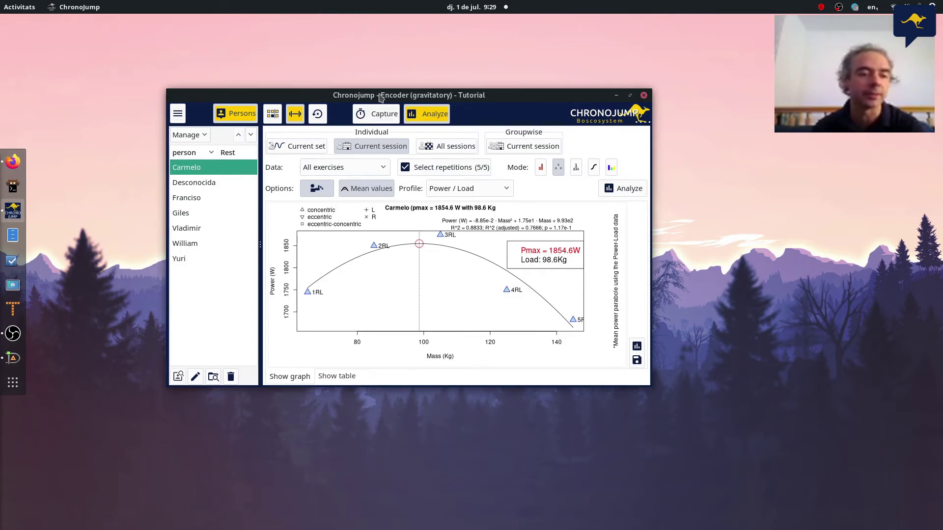
- Maximise the Chronojump window so the Power / Load graph fills the screen
double_click(380, 98)
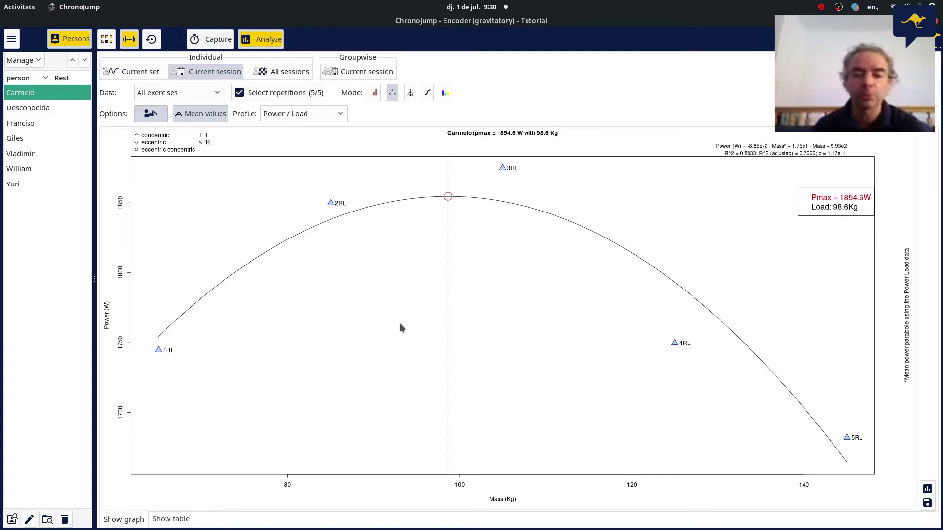
- Show the results as a table of five Squat repetitions, then cancel saving it
click(173, 519)
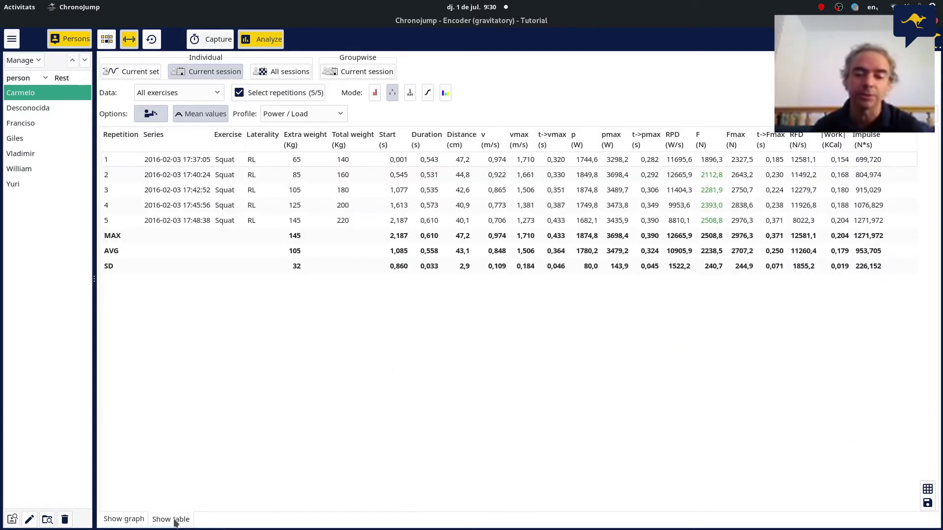
click(927, 502)
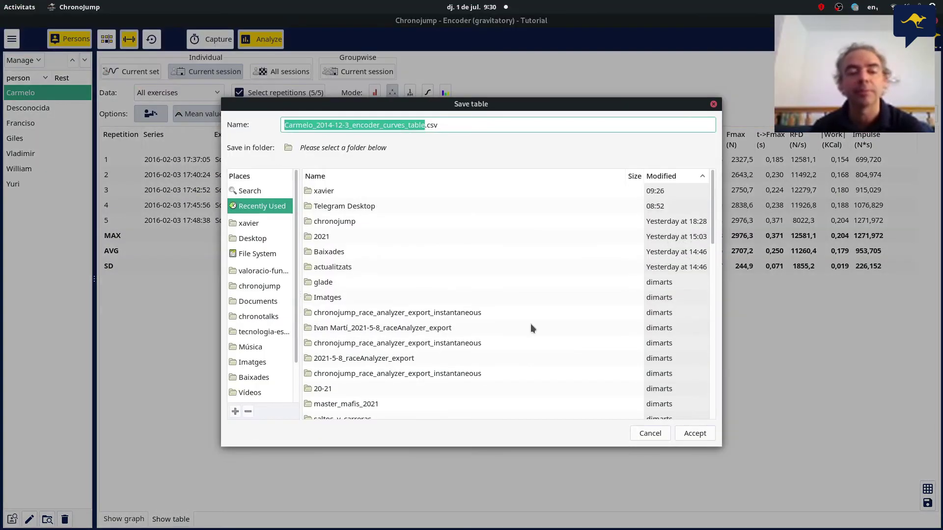
click(329, 191)
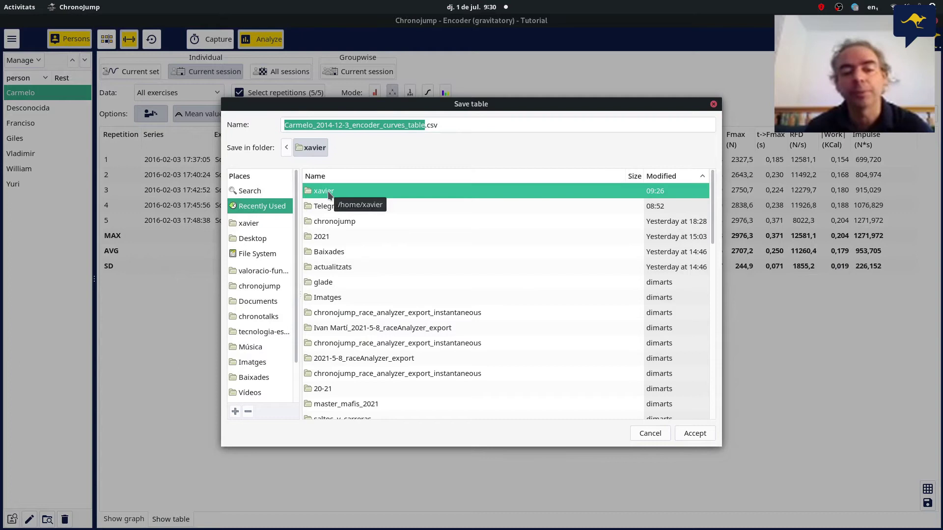
double_click(328, 191)
click(399, 126)
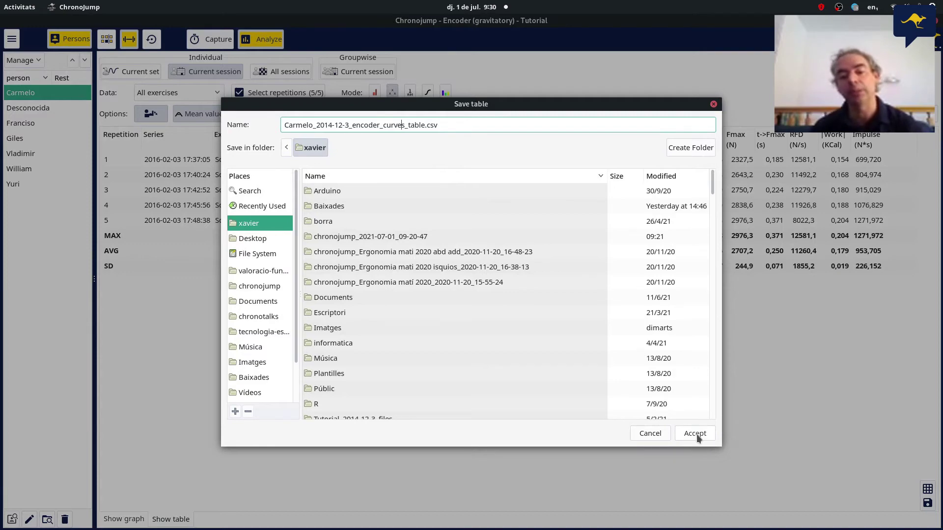
click(649, 433)
mouse_move(2, 3)
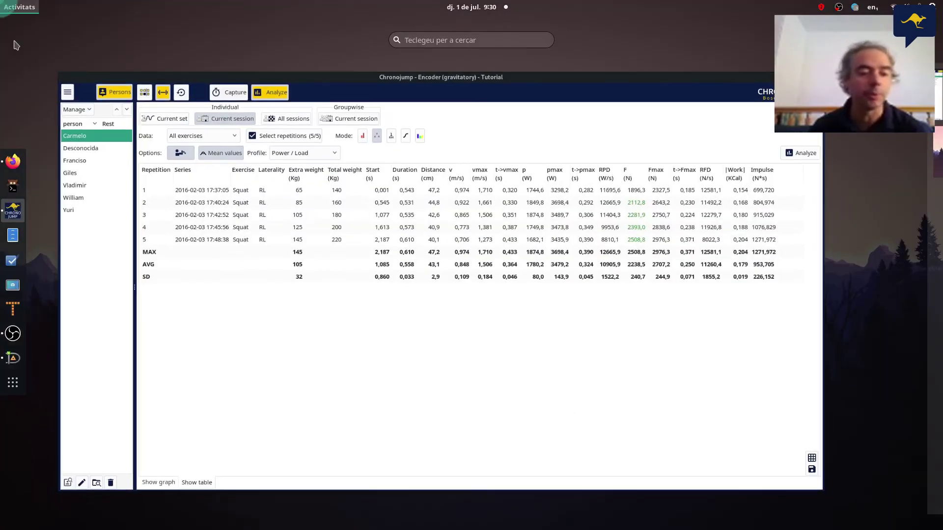
click(134, 126)
click(13, 42)
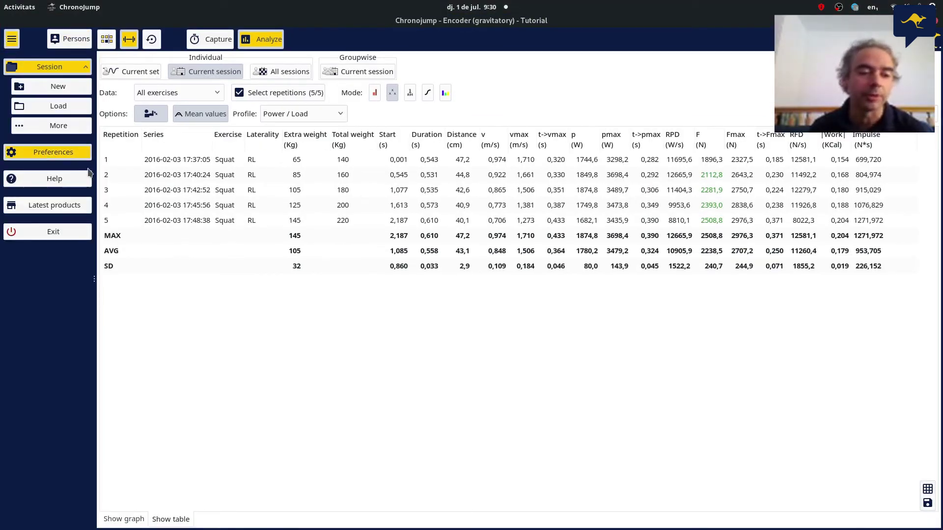
- Set the spreadsheet import/export format to Latin (2,5 ; 2,6) in Preferences and save
click(44, 153)
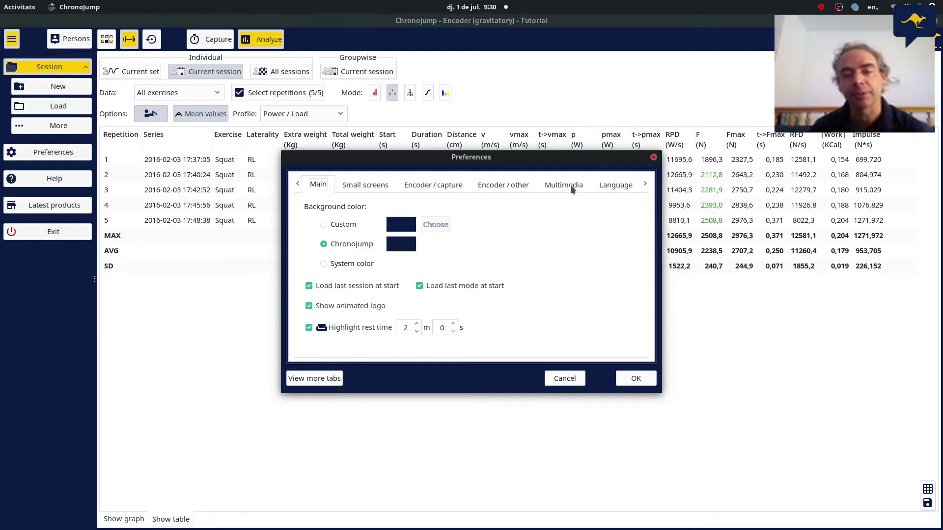
click(607, 189)
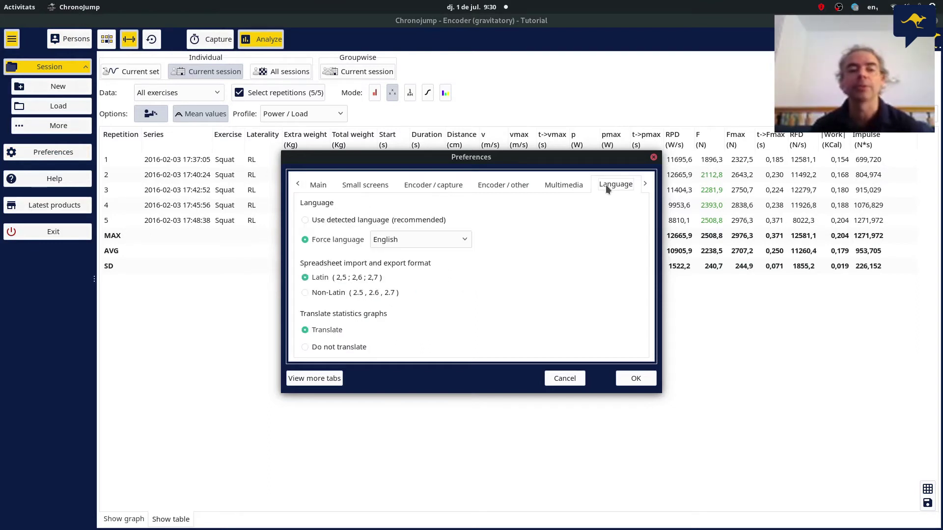
click(326, 293)
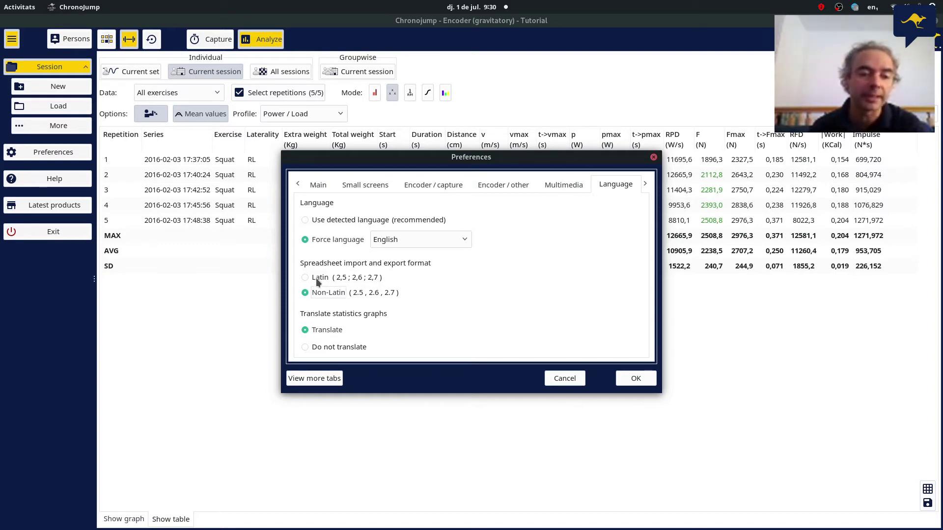
click(317, 281)
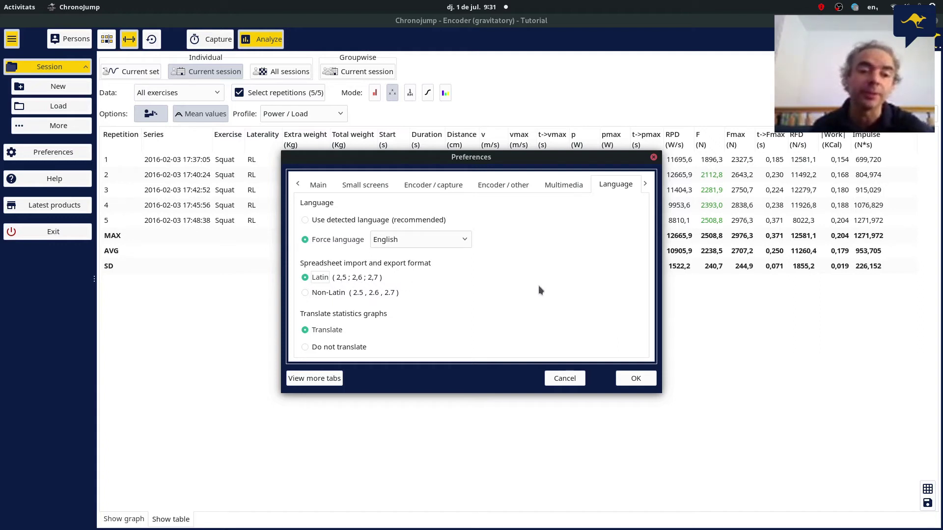
drag(536, 163, 366, 263)
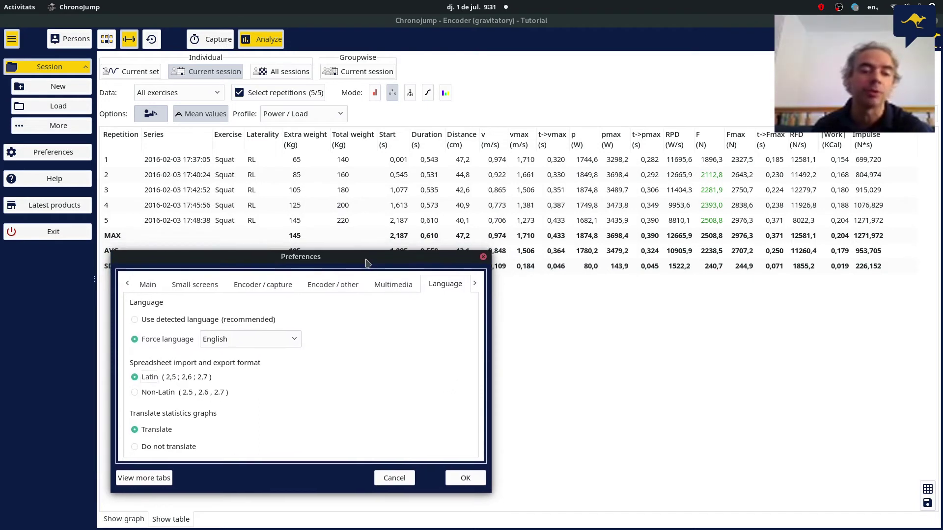
click(464, 478)
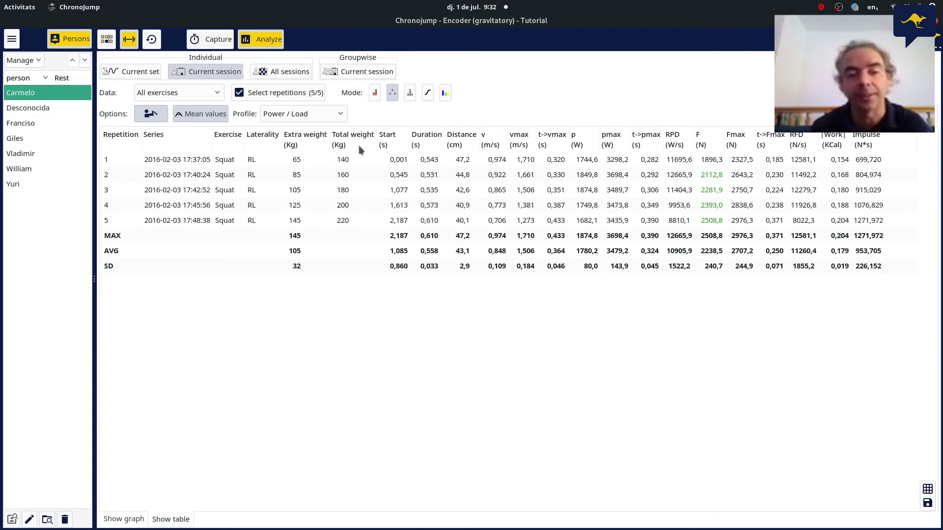
- Open the Race analyzer for races measured with encoder and load the mafis 2021 session
click(107, 39)
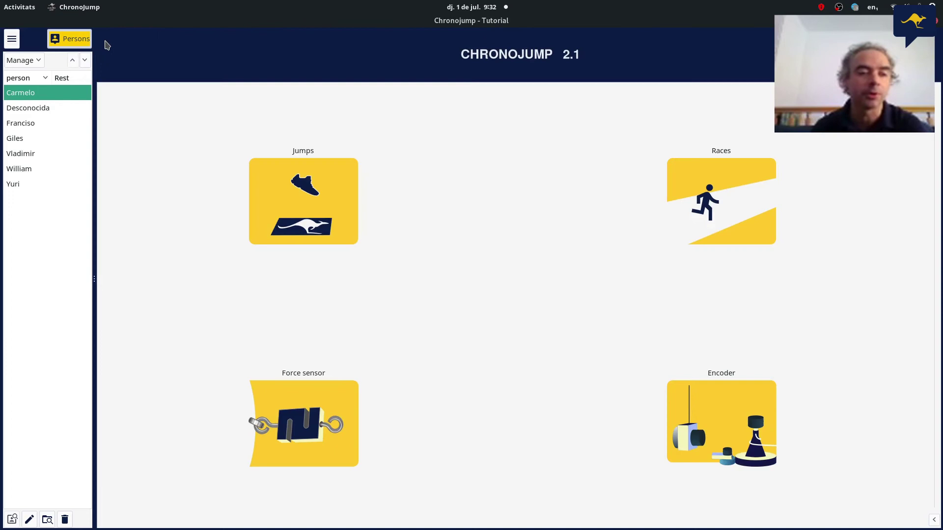
click(723, 208)
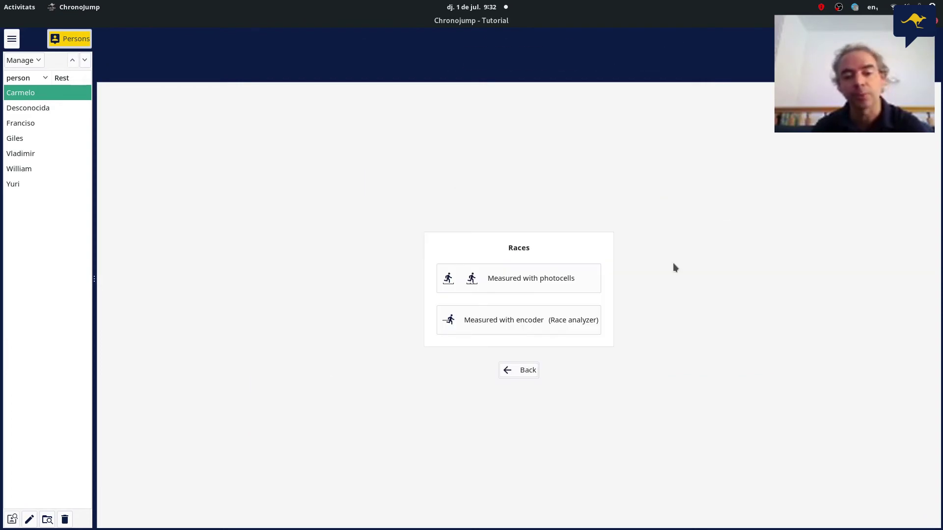
click(543, 329)
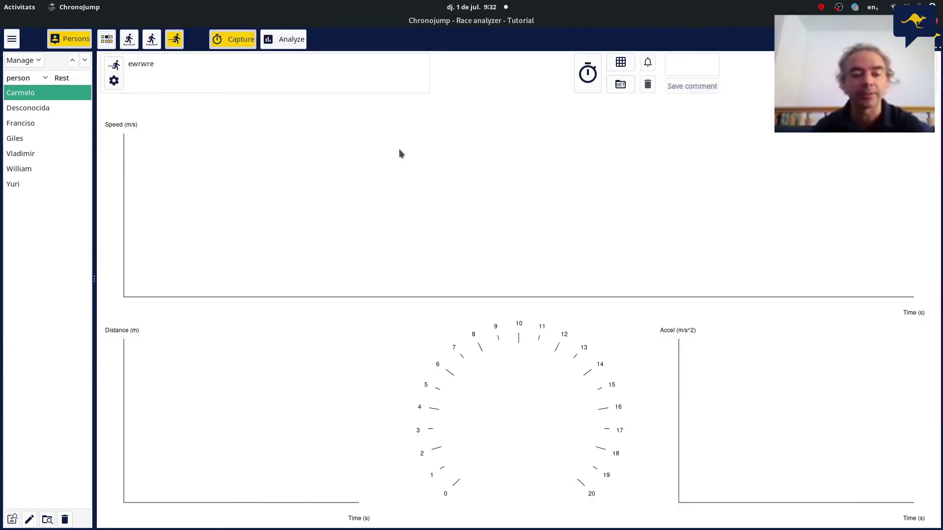
click(11, 39)
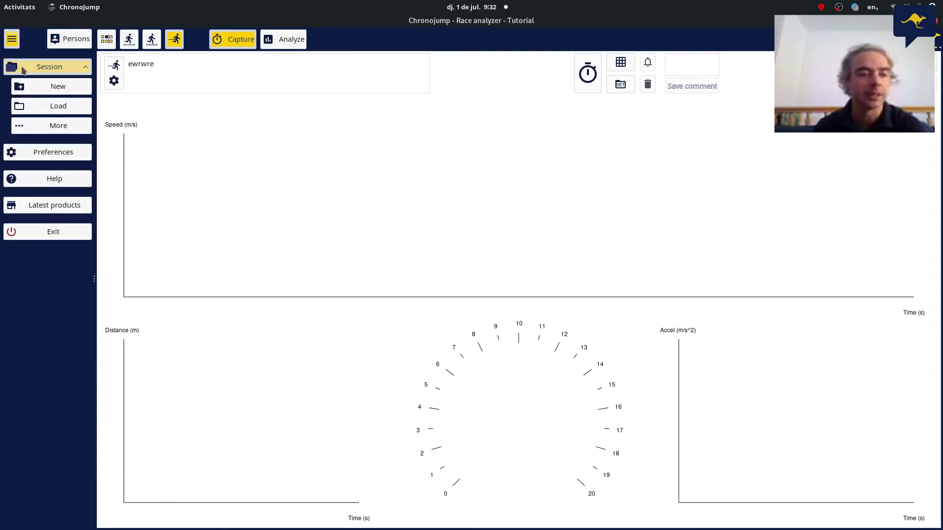
click(58, 109)
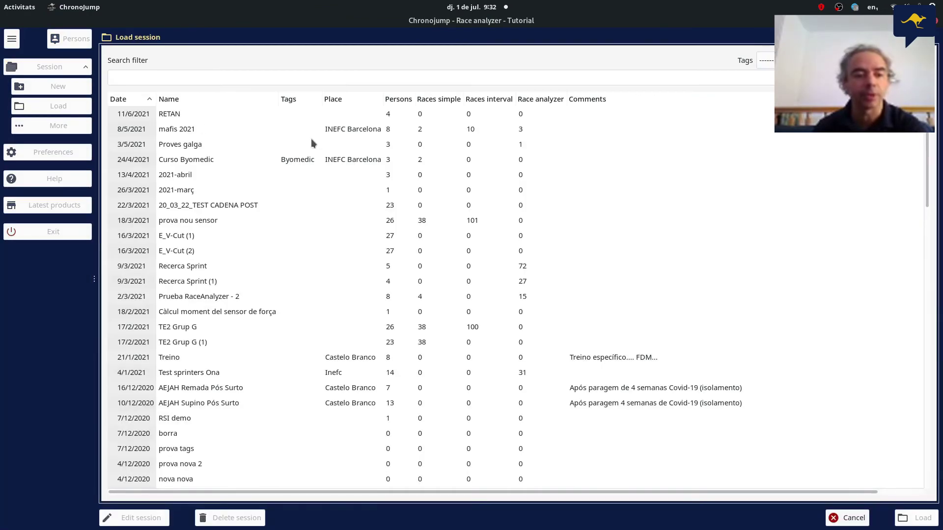
double_click(190, 128)
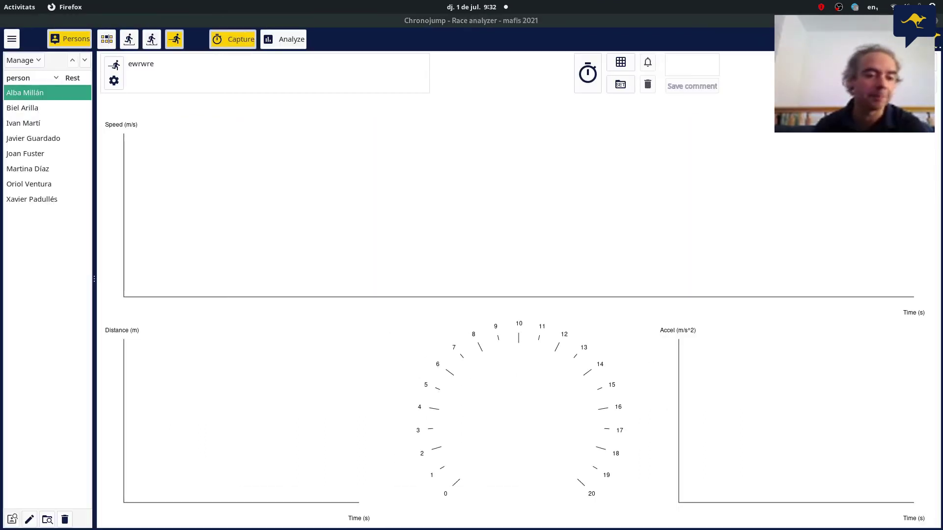
- Export mafis 2021's groupwise race data with images and instantaneous data to the home folder
click(292, 44)
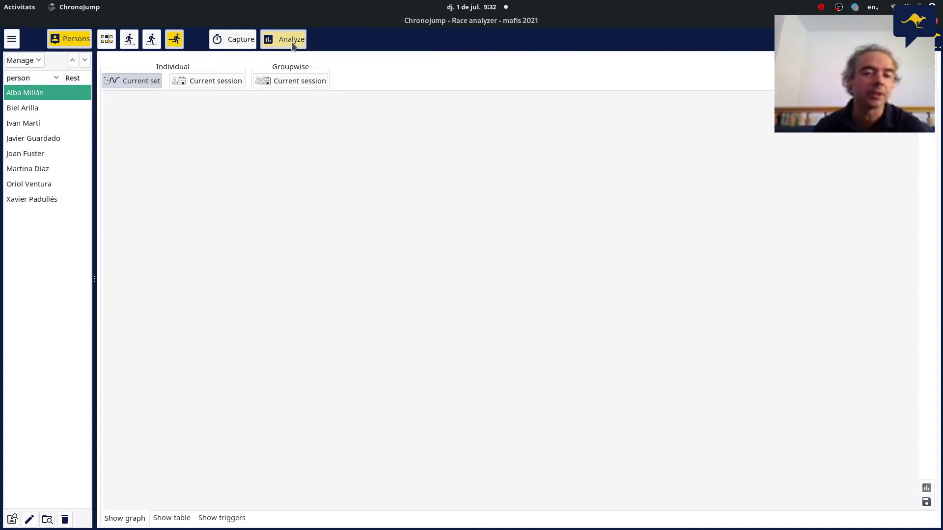
click(290, 85)
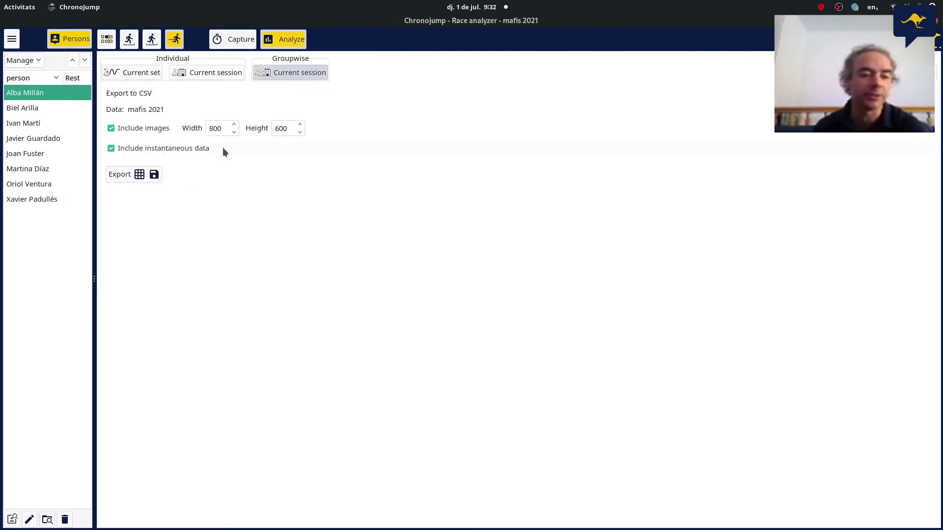
click(124, 173)
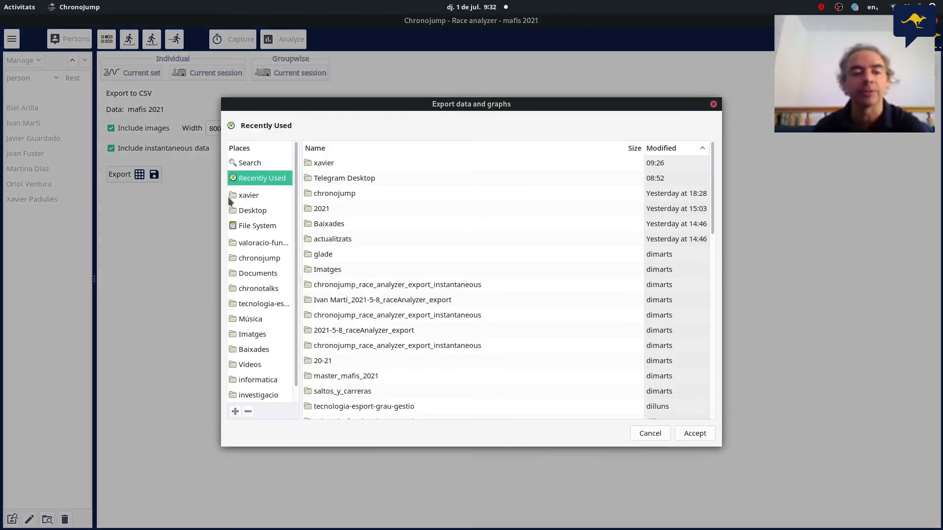
click(246, 195)
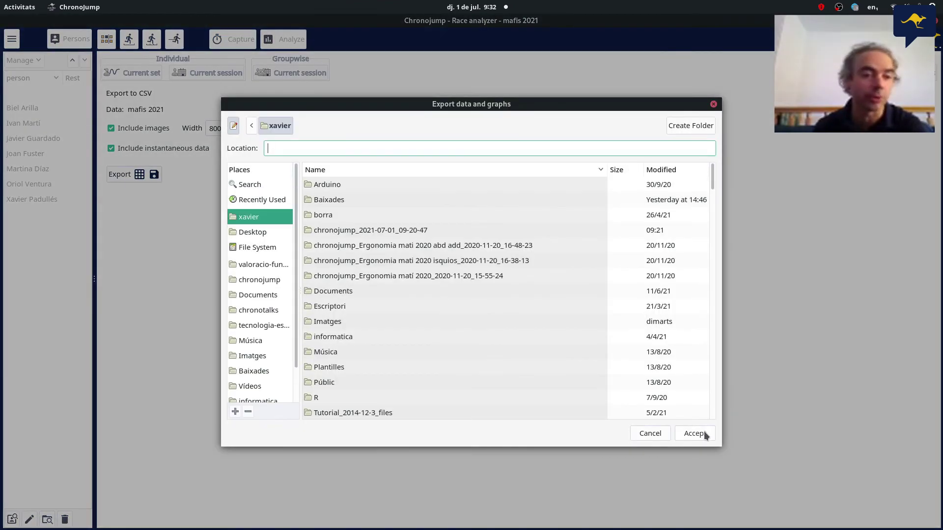
click(704, 433)
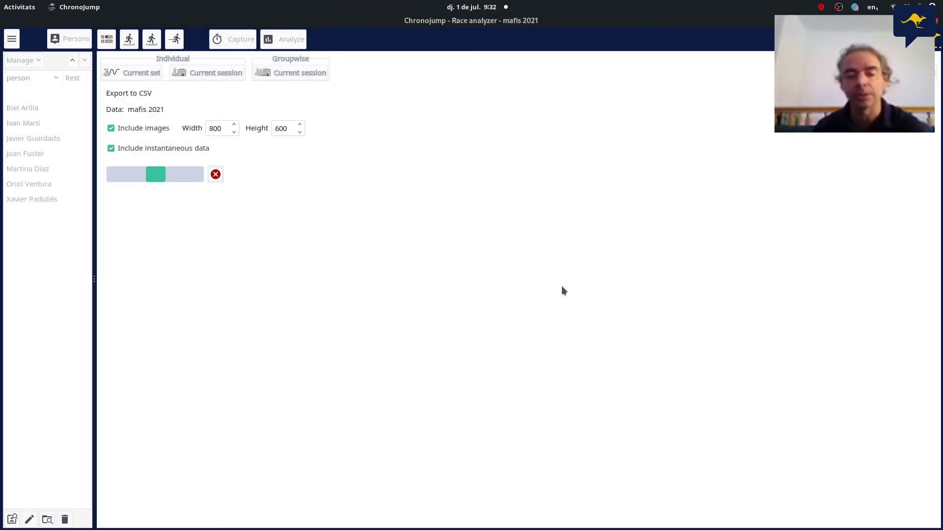
mouse_move(1, 275)
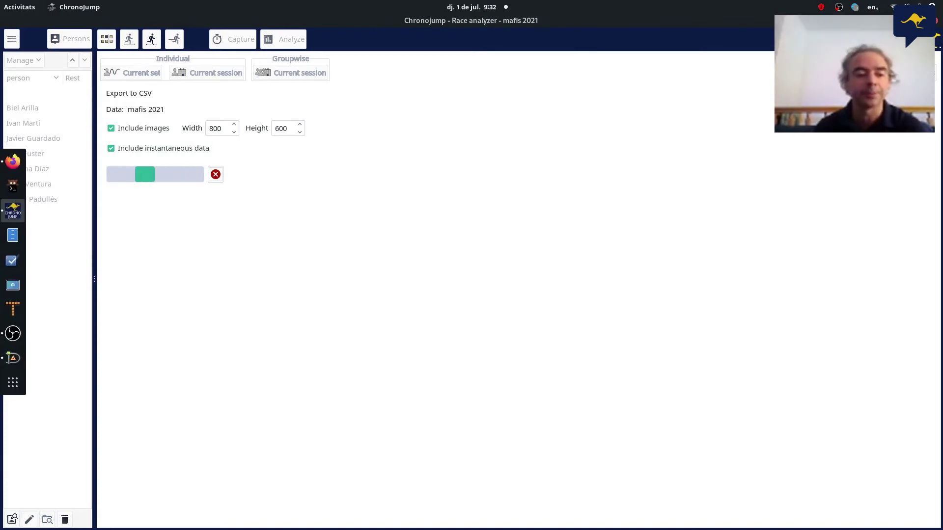
click(12, 161)
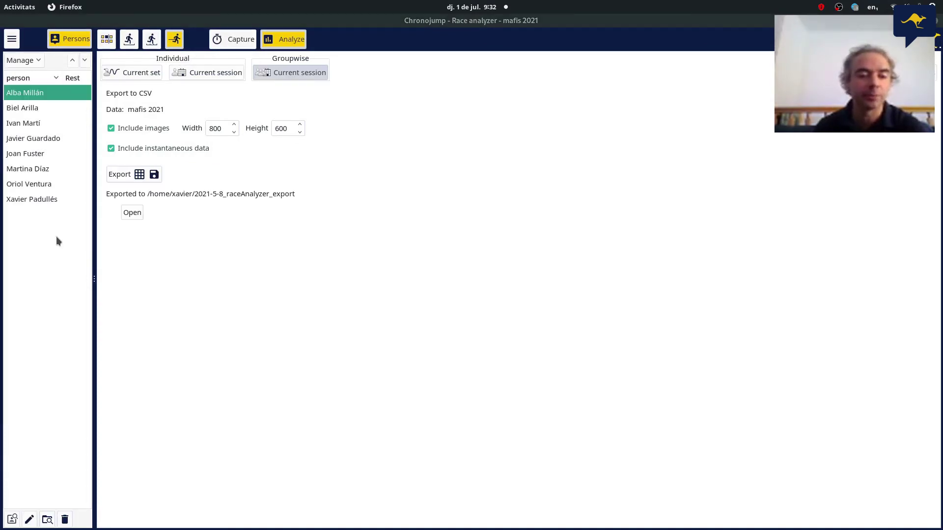
- Open sprintResults.csv in Calc, check K.fitted in H3 and Vmax.fitted in I3, then quit
click(137, 214)
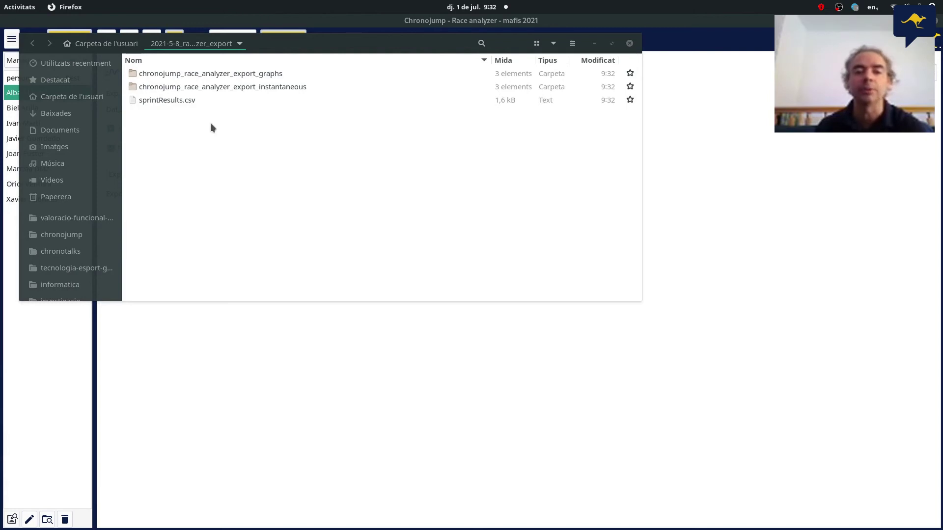
double_click(193, 100)
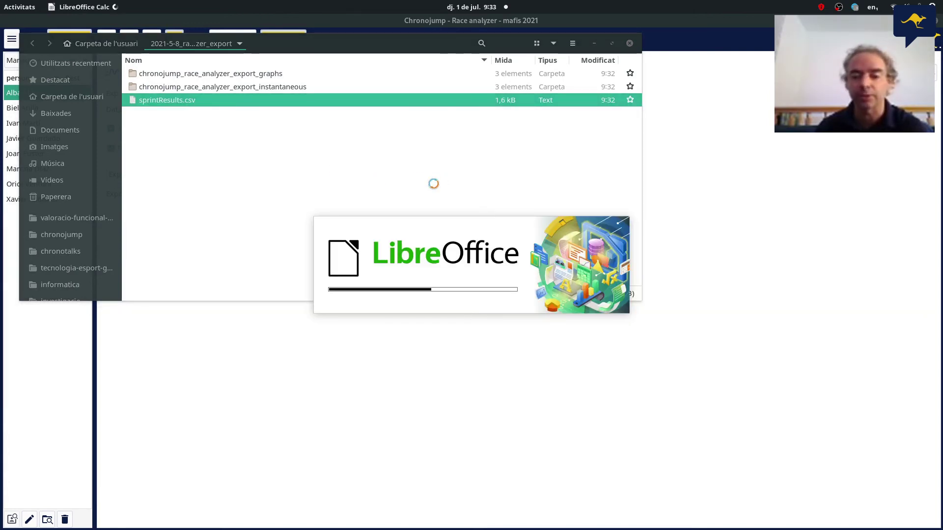
scroll(514, 411, right, 5)
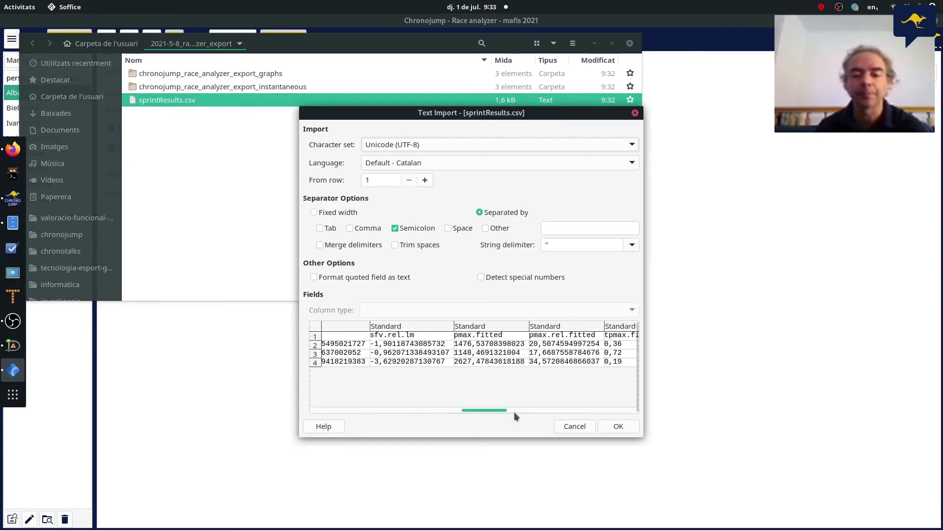
scroll(514, 412, right, 5)
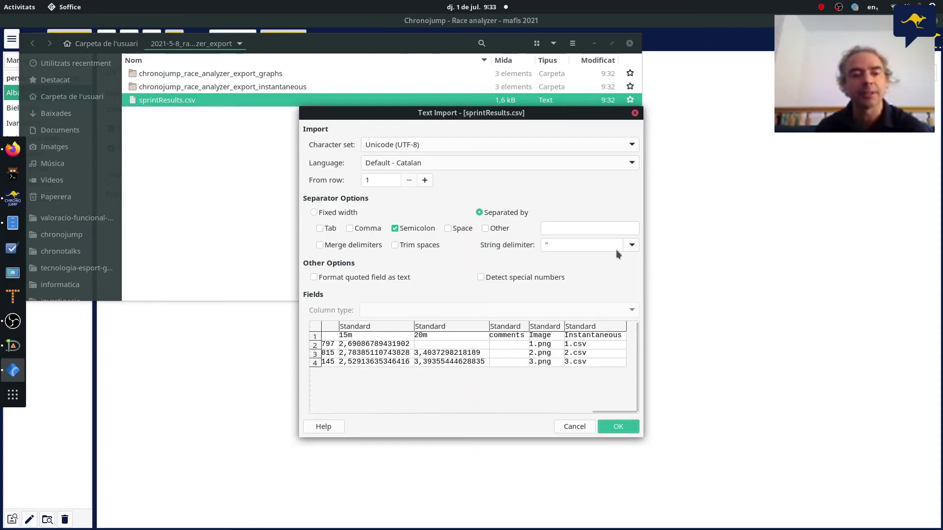
key(Return)
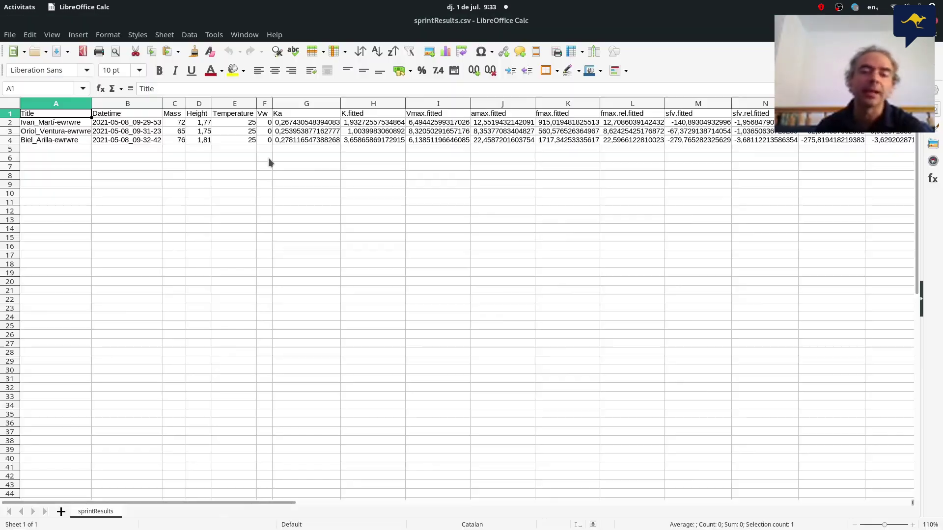
click(387, 132)
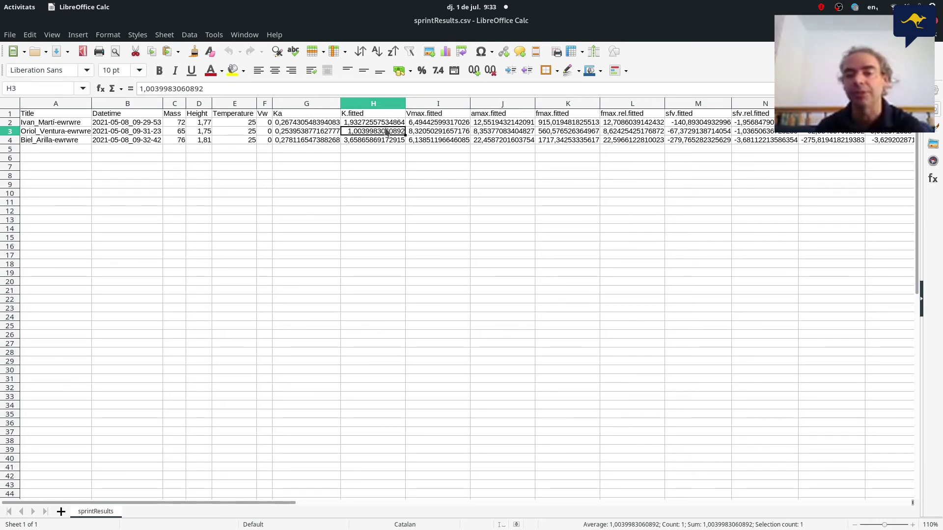
key(Right)
key(ctrl+q)
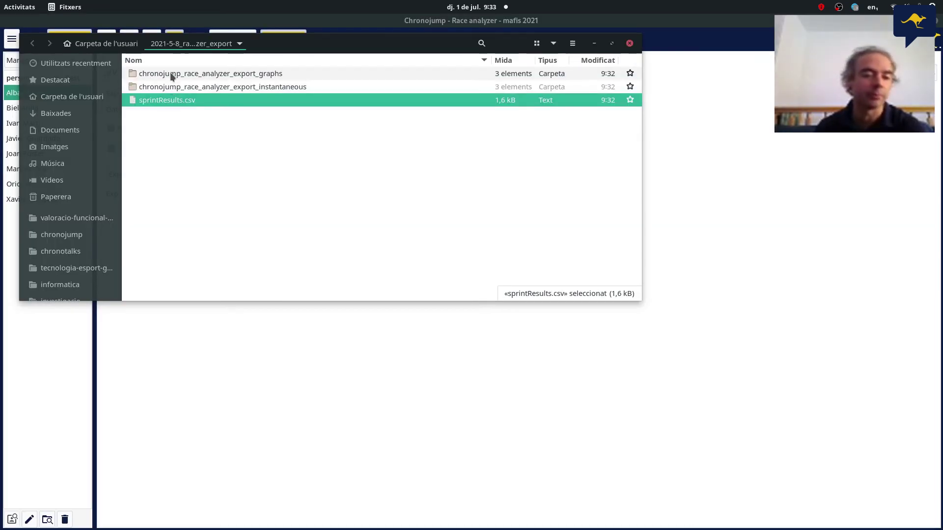
- View the exported 2.png race graph, then import 2.csv into Calc and scroll its Time–Power columns
double_click(170, 73)
double_click(170, 86)
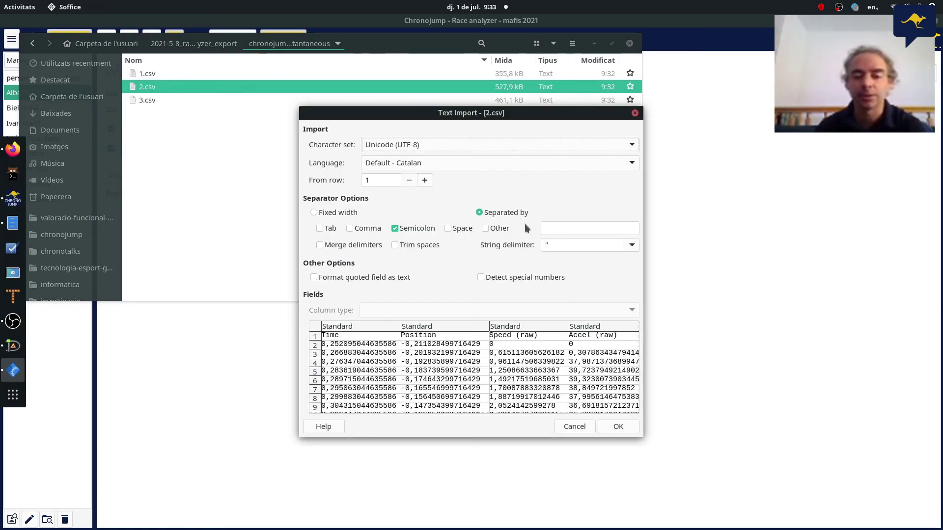
key(Return)
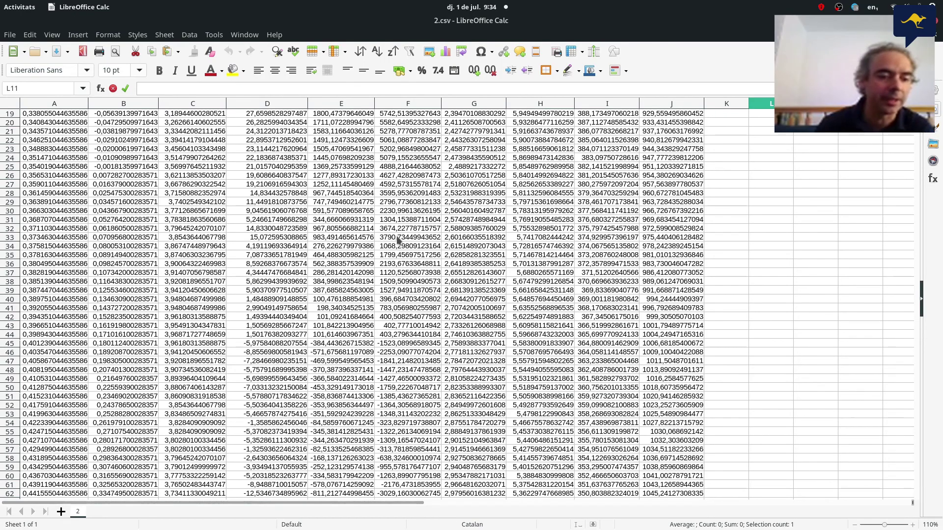
scroll(399, 239, up, 6)
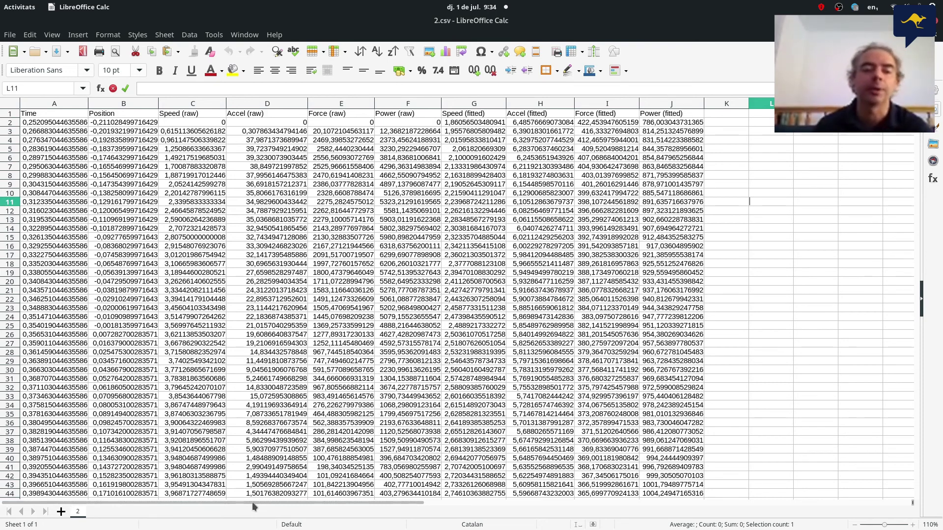
- Switch back to Chronojump, unmaximize its window, and bring up the Activities overview
key(alt+Tab)
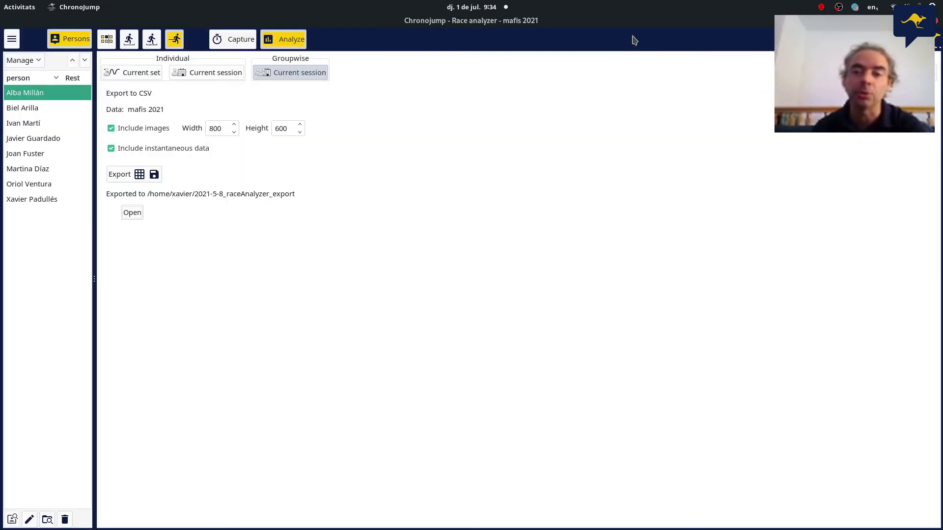
double_click(634, 35)
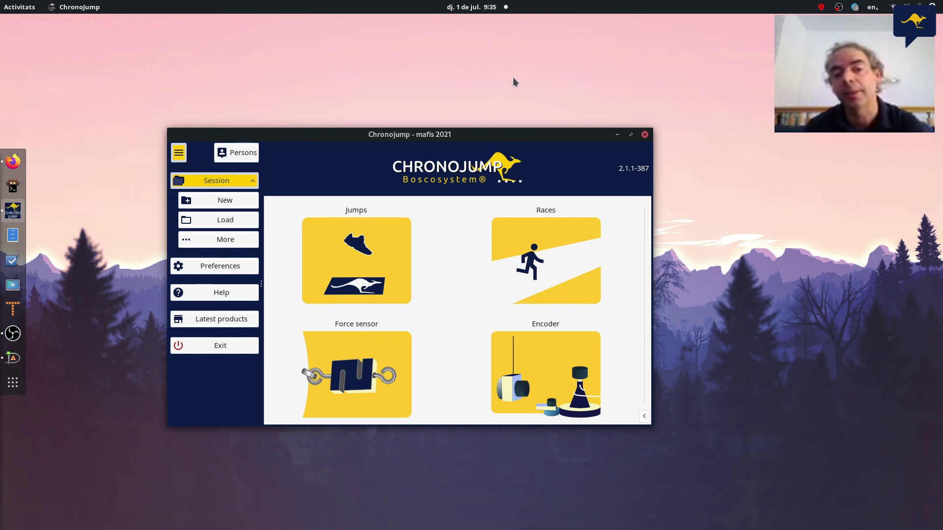
key(super)
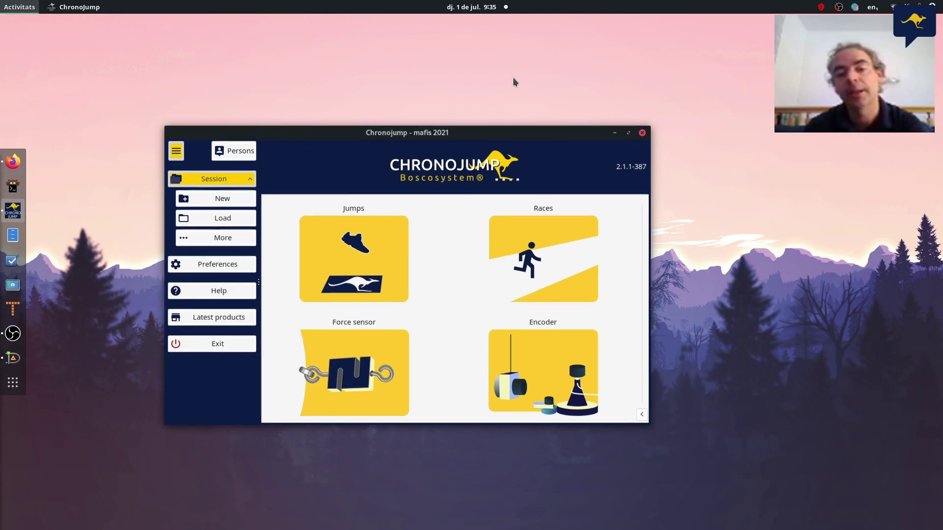